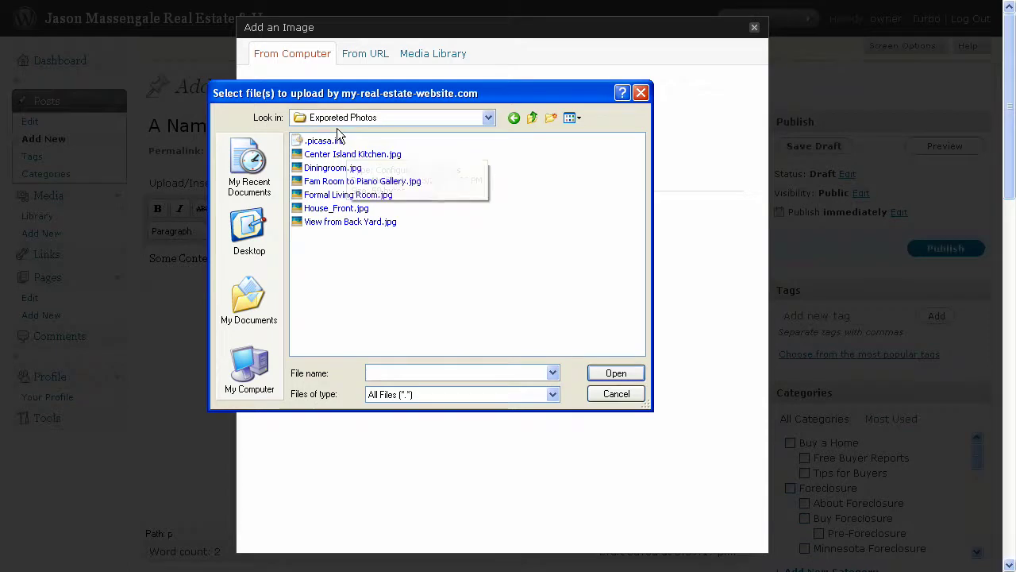
# In the Demo Photos folder, sort the files by type.
pyautogui.click(534, 119)
pyautogui.rightClick(511, 237)
pyautogui.moveTo(531, 268)
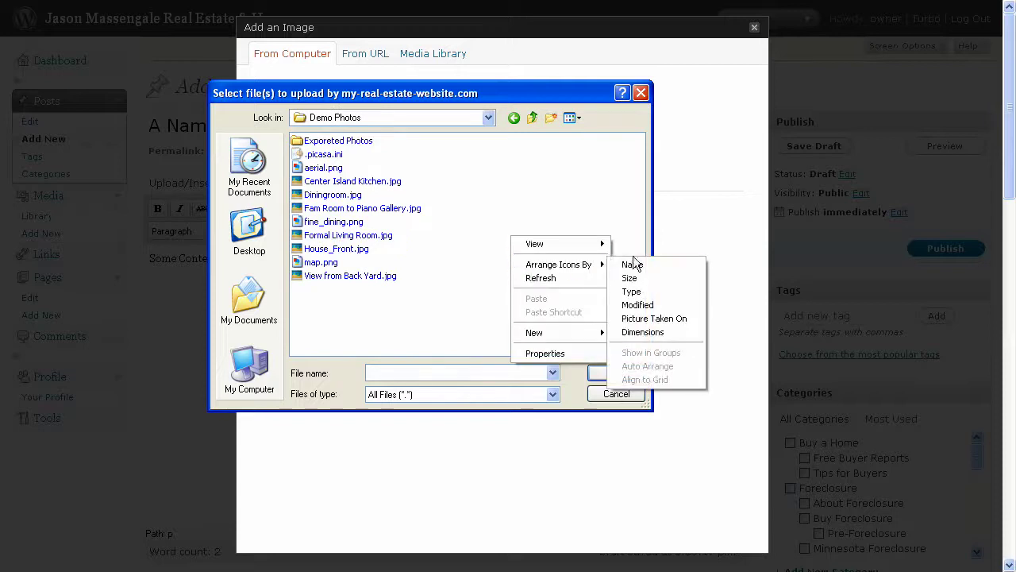
pyautogui.click(639, 288)
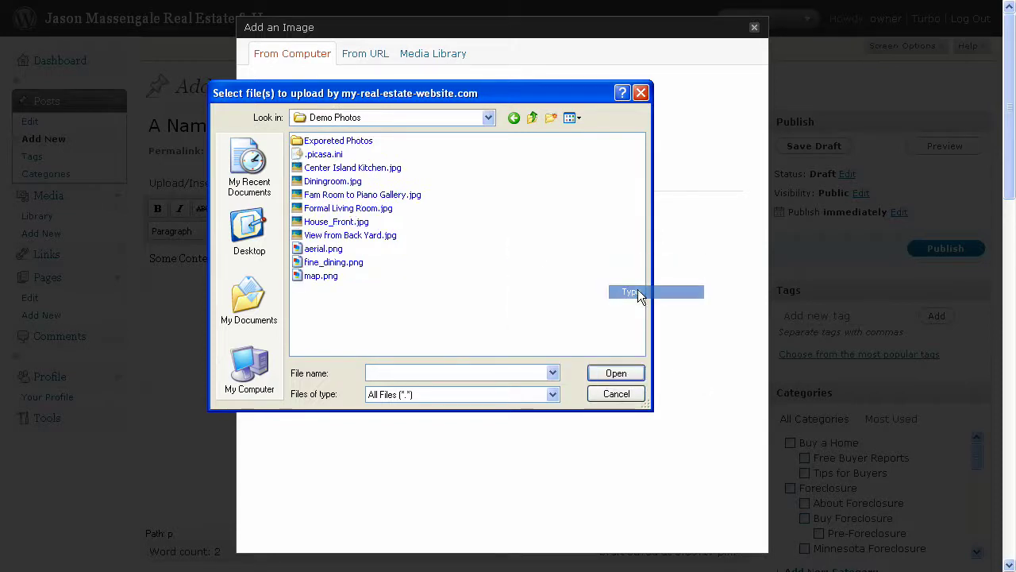
# Upload aerial.png, fine_dining.png and map.png, then save all their details.
pyautogui.doubleClick(336, 250)
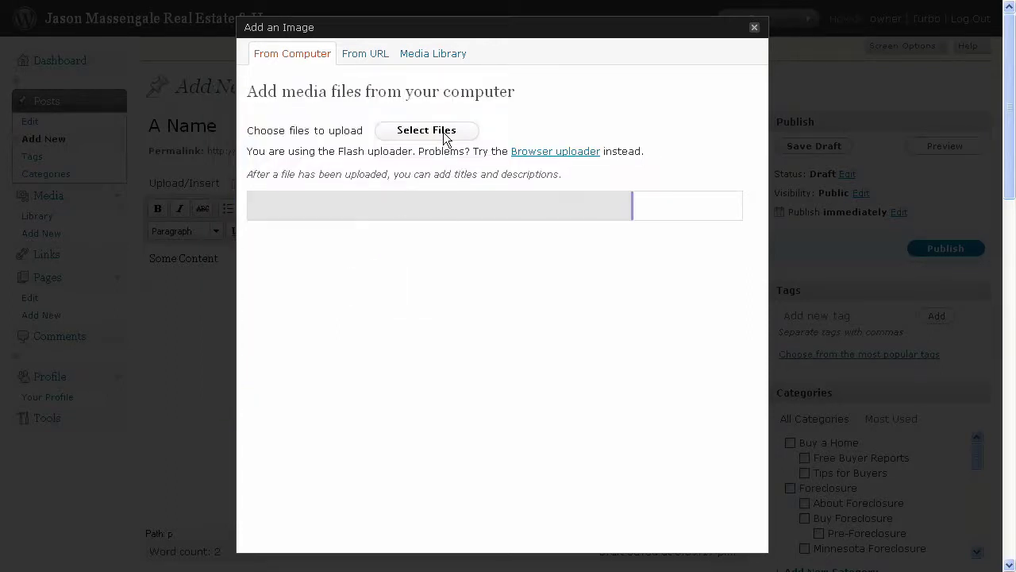
pyautogui.click(442, 131)
pyautogui.doubleClick(332, 225)
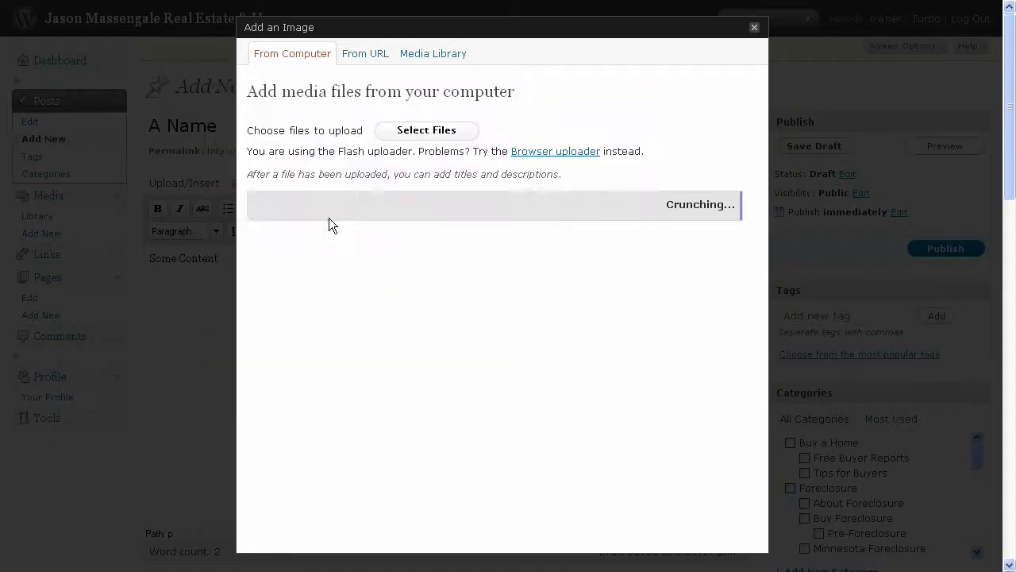
pyautogui.click(425, 133)
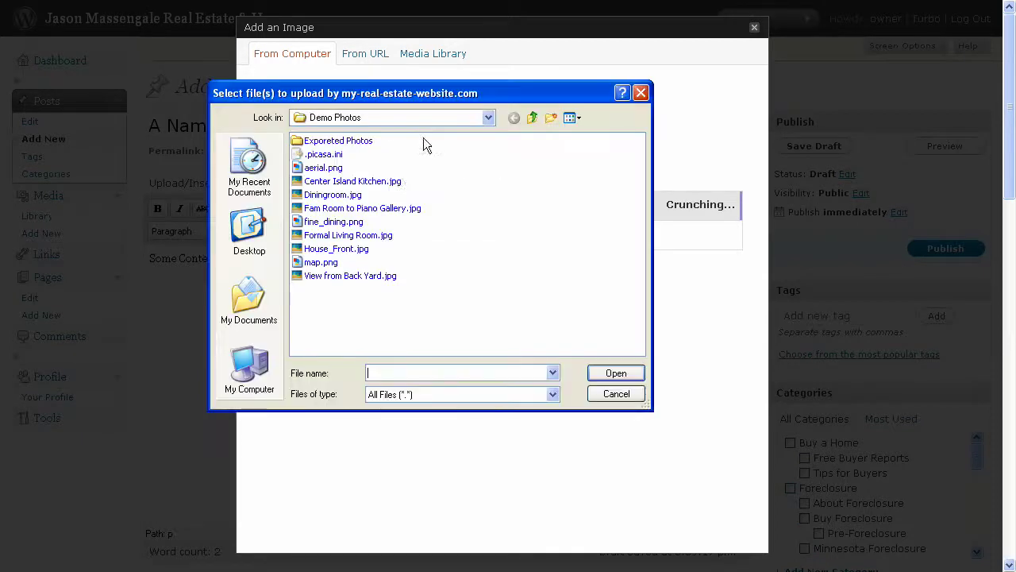
pyautogui.doubleClick(319, 262)
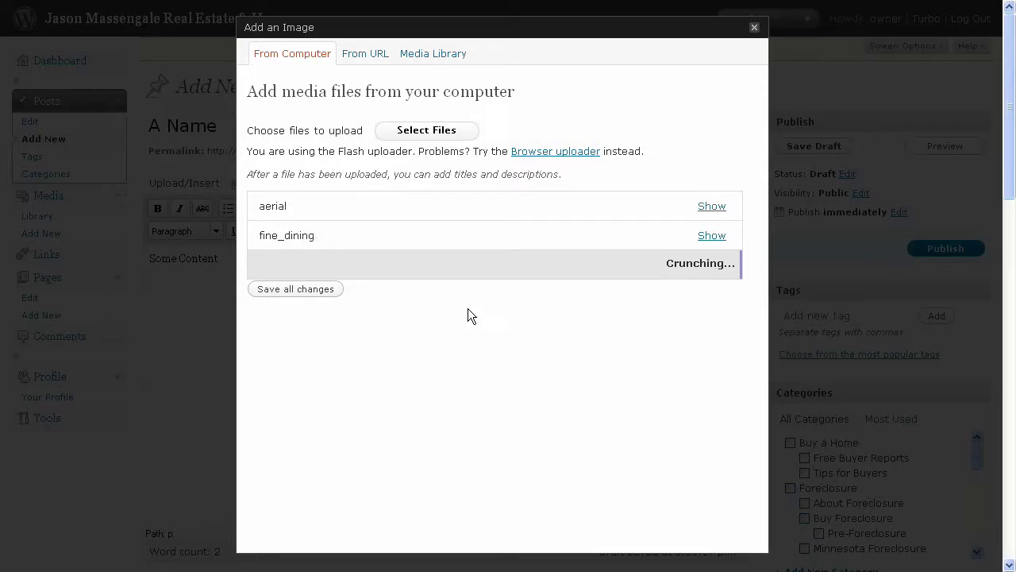
pyautogui.click(309, 290)
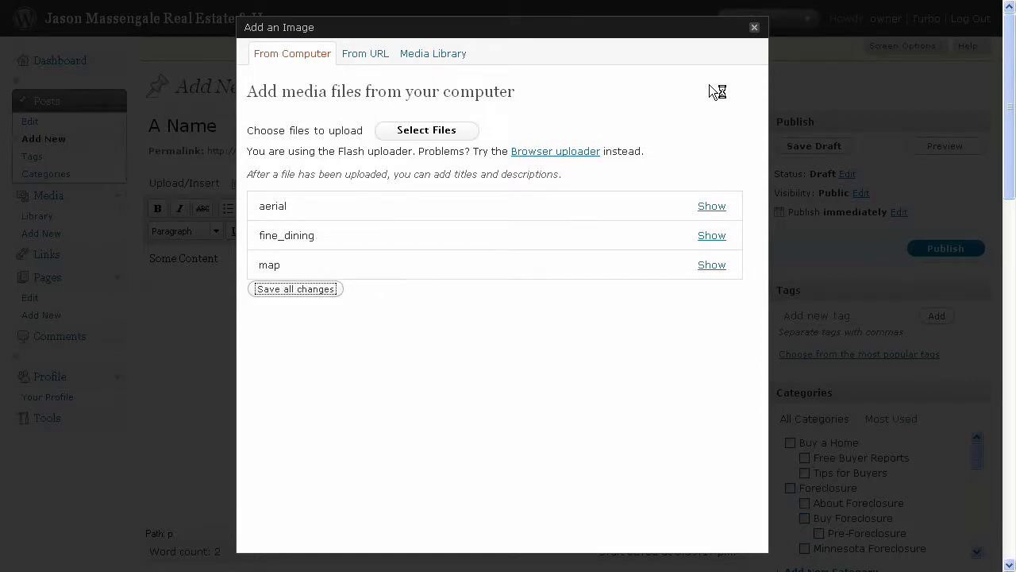
# Open fine_dining.png alone in a new browser window and select its full web address.
pyautogui.click(754, 27)
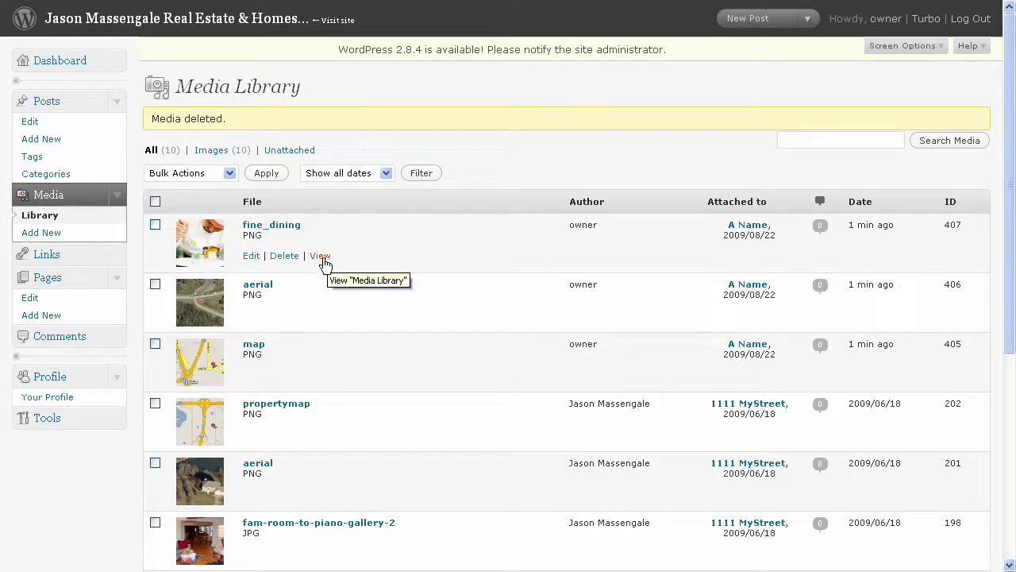
pyautogui.rightClick(324, 262)
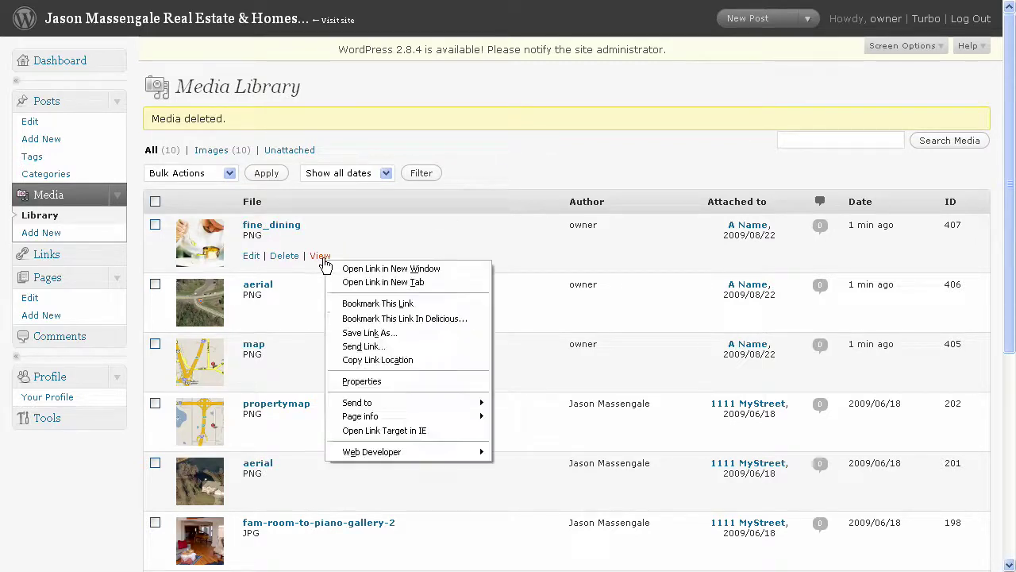
pyautogui.click(358, 283)
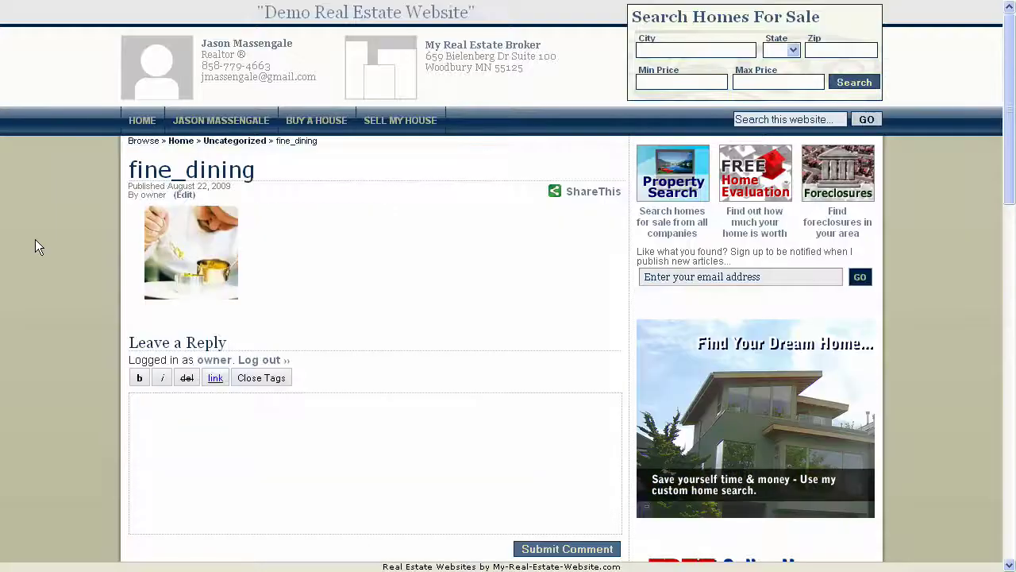
pyautogui.click(188, 242)
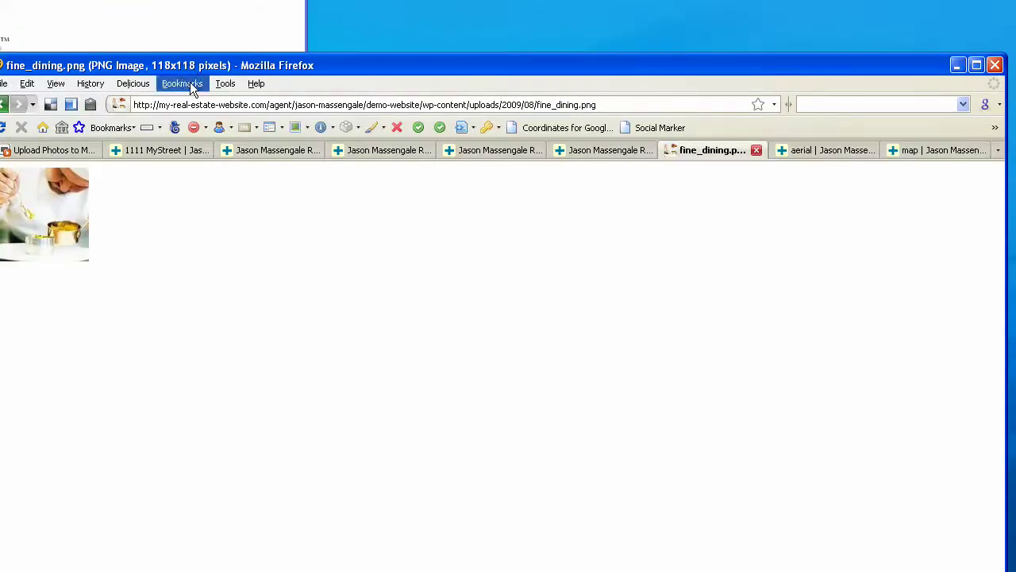
pyautogui.click(192, 104)
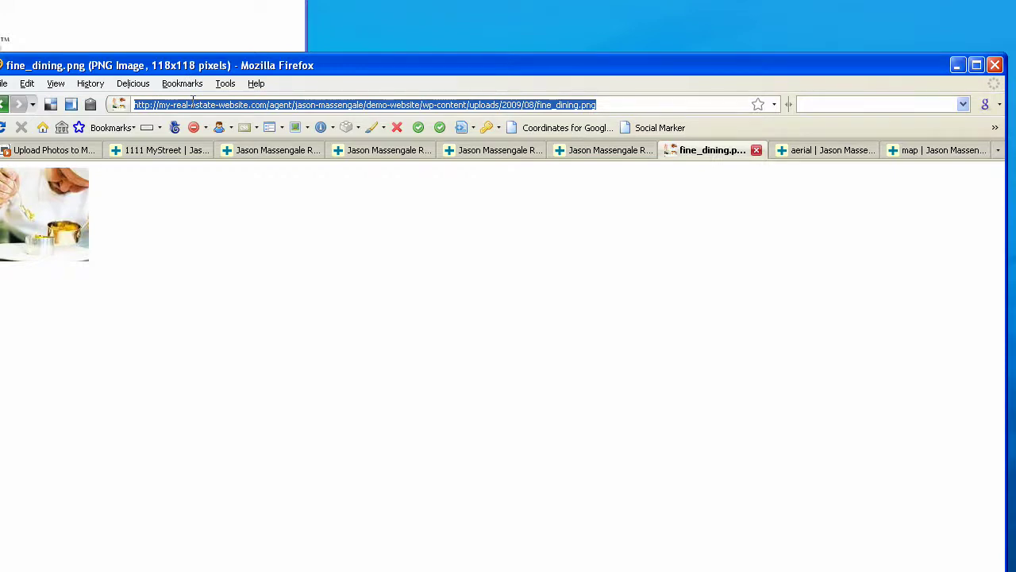
# Copy the fine_dining image address into the post's Thumbnail image field.
pyautogui.rightClick(192, 104)
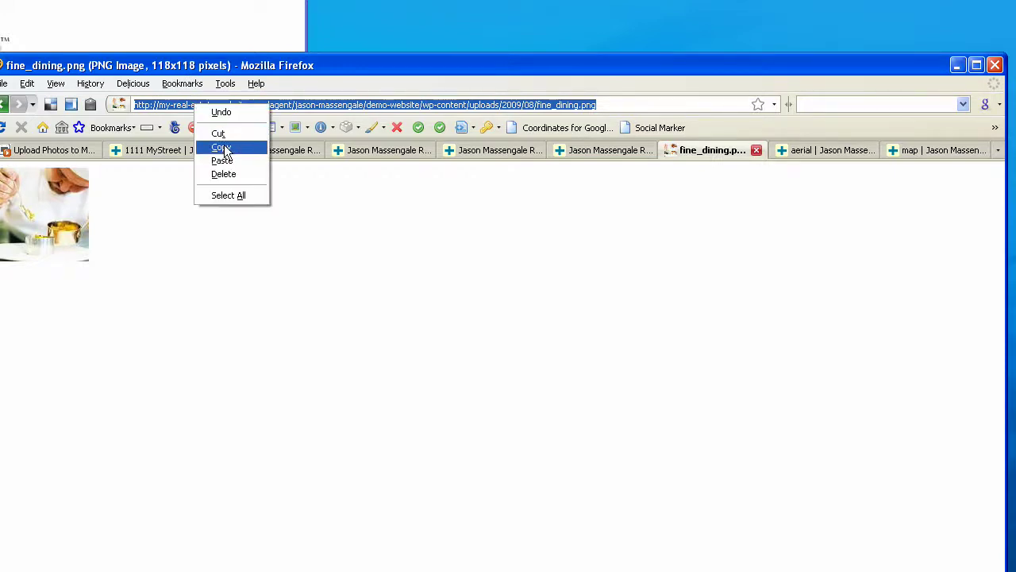
pyautogui.click(351, 230)
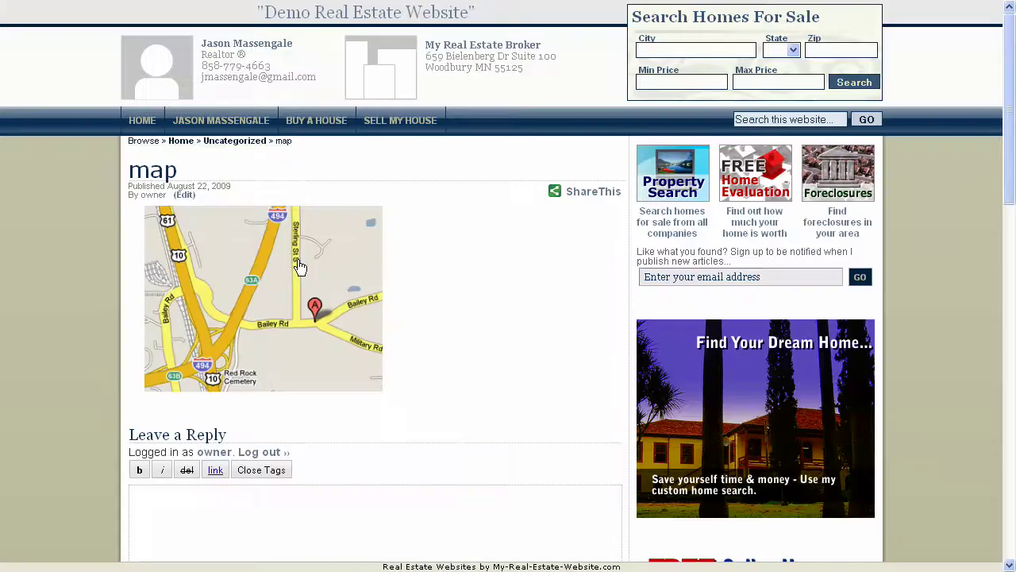
pyautogui.click(299, 267)
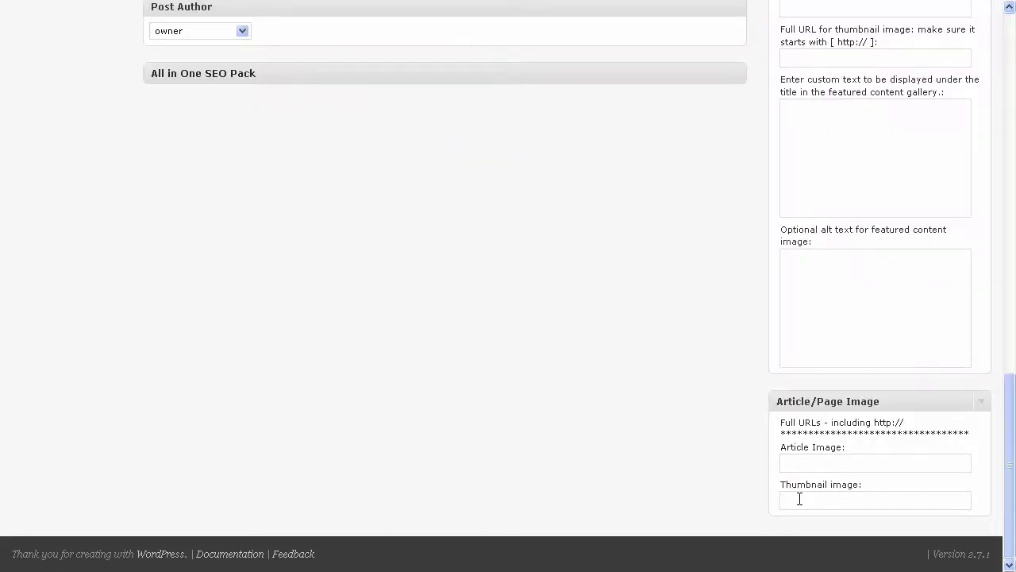
pyautogui.click(799, 498)
pyautogui.hotkey('ctrl', 'v')
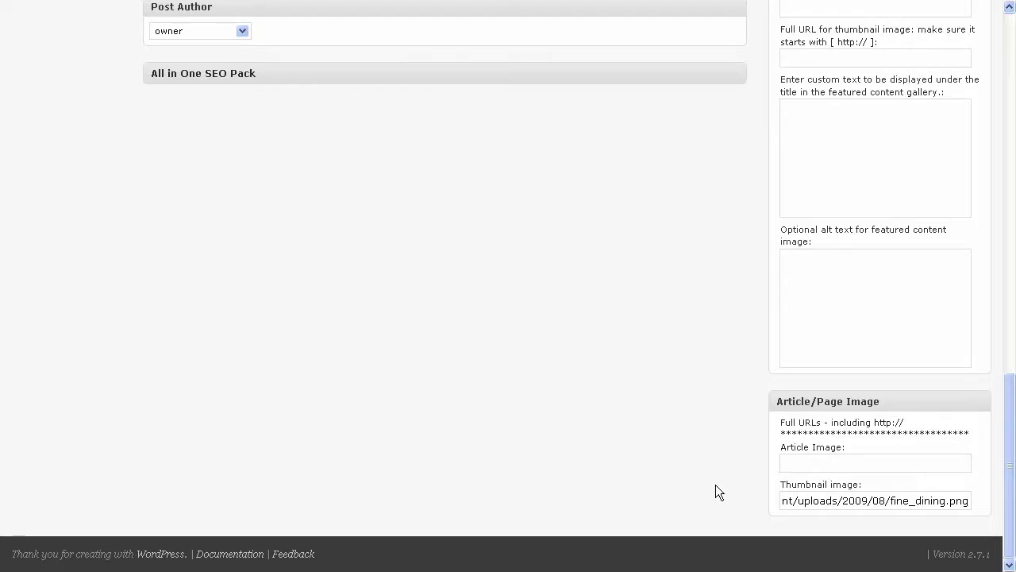
# Paste the aerial image address into the Article Image field.
pyautogui.scroll(15, 758, 352)
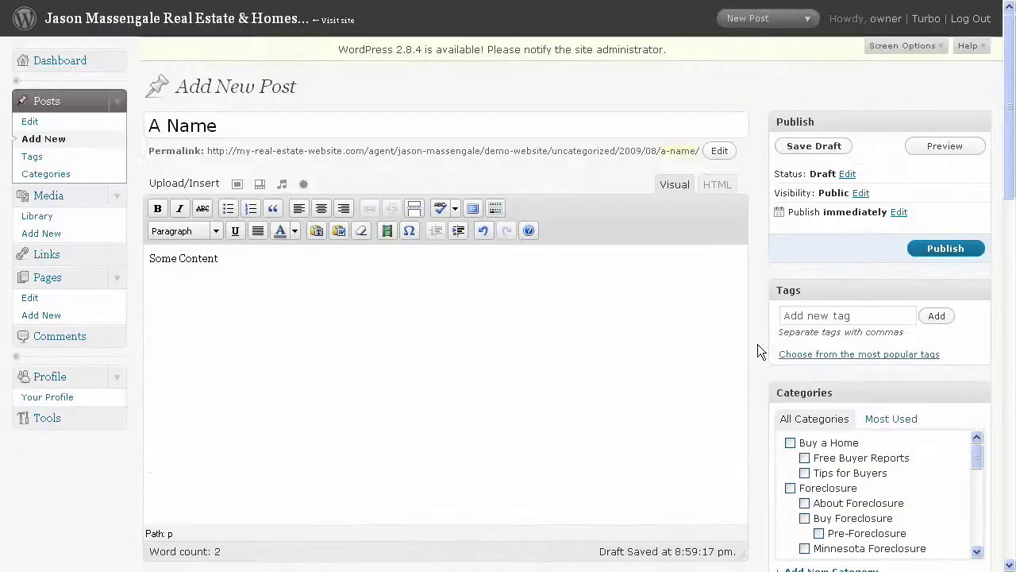
pyautogui.scroll(-15, 757, 346)
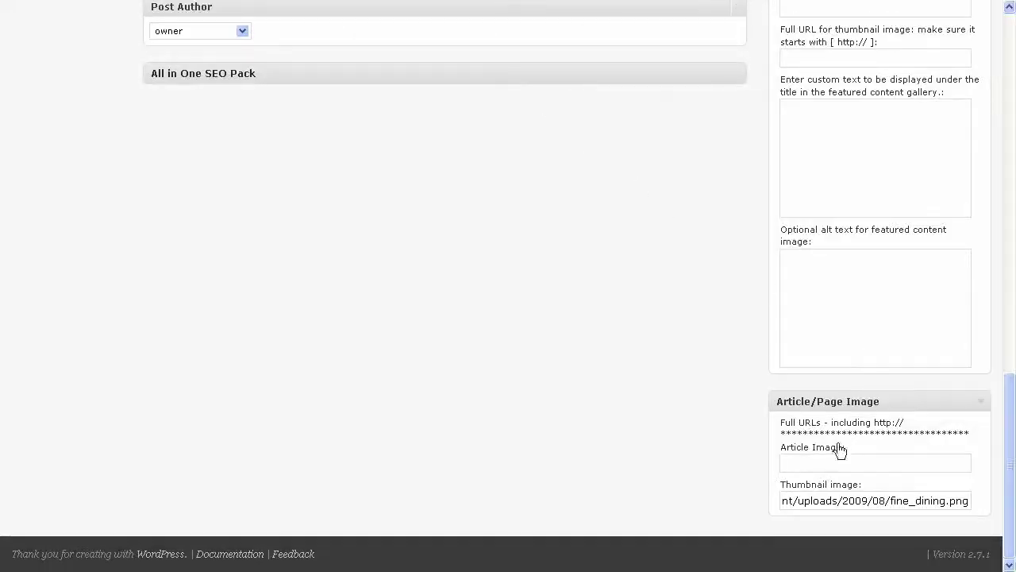
pyautogui.click(818, 457)
pyautogui.hotkey('ctrl', 'v')
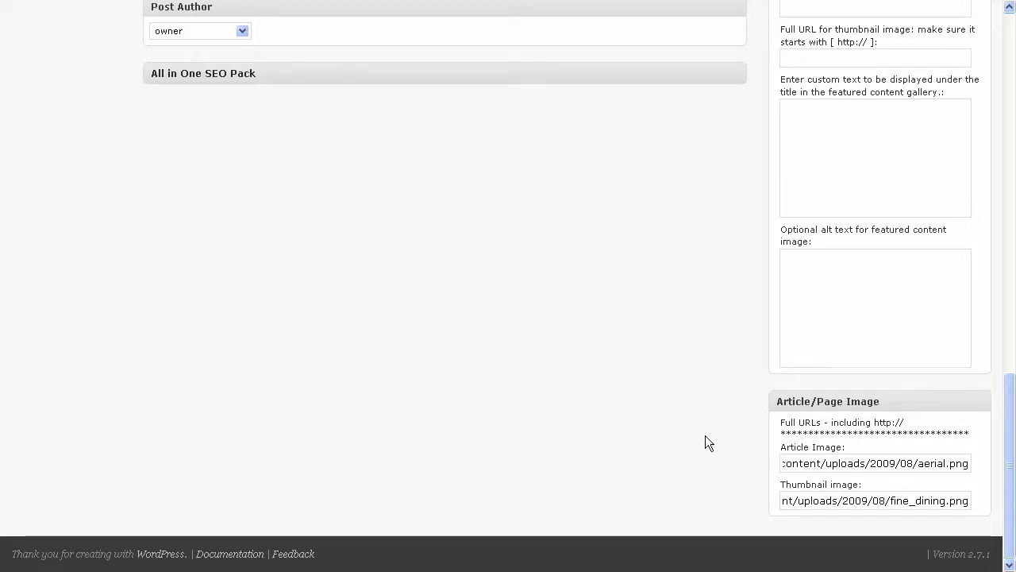
pyautogui.scroll(15, 708, 443)
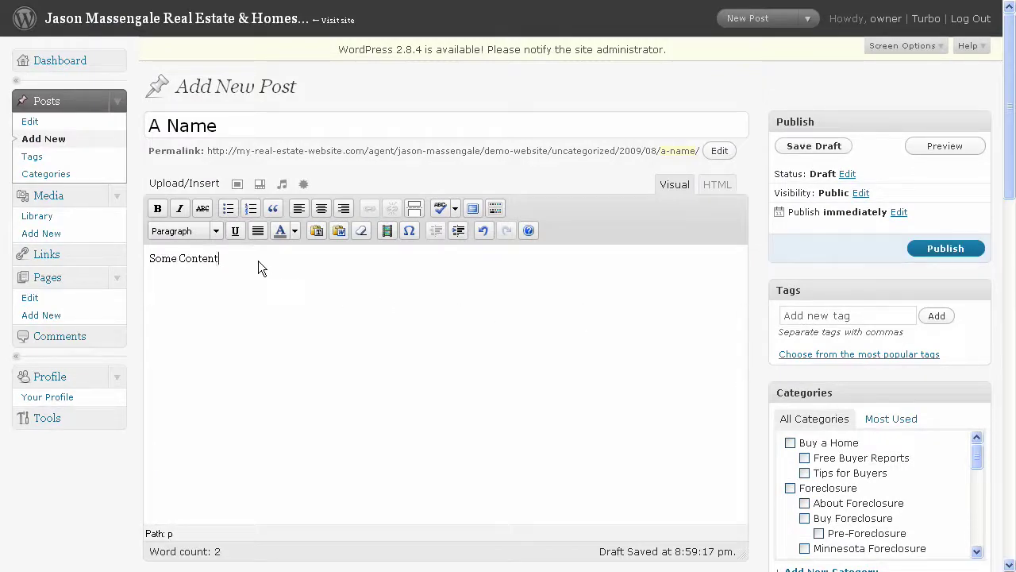
# Add a 'Some More COntent' line and paste both lines repeatedly, leaving an empty paragraph near the end.
pyautogui.press('Return')
pyautogui.write('Some More COntent')
pyautogui.hotkey('ctrl', 'shift', 'Left')
pyautogui.hotkey('ctrl', 'shift', 'Left')
pyautogui.hotkey('ctrl', 'shift', 'Left')
pyautogui.hotkey('ctrl', 'shift', 'Left')
pyautogui.hotkey('ctrl', 'shift', 'Left')
pyautogui.hotkey('ctrl', 'c')
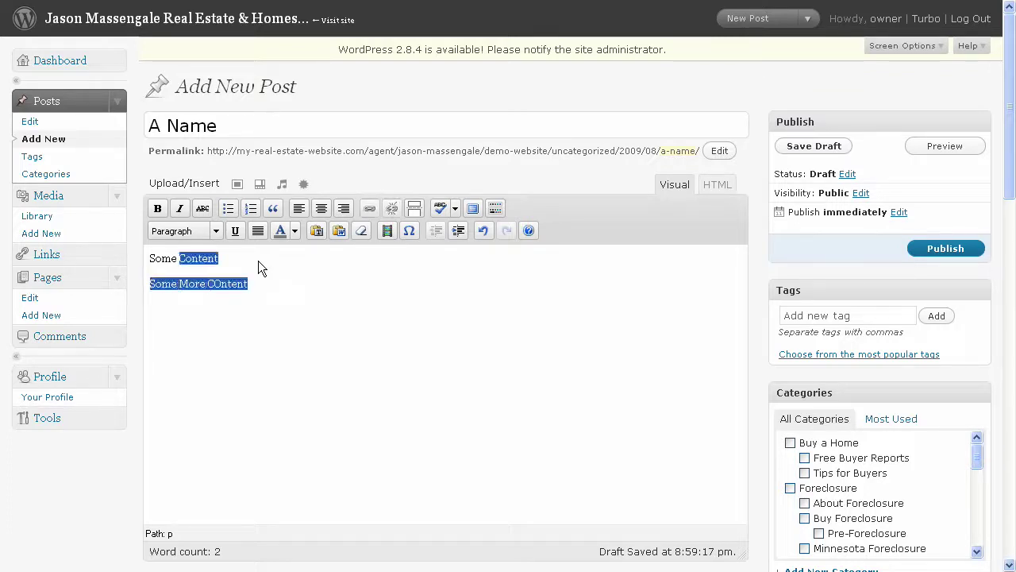
pyautogui.click(273, 285)
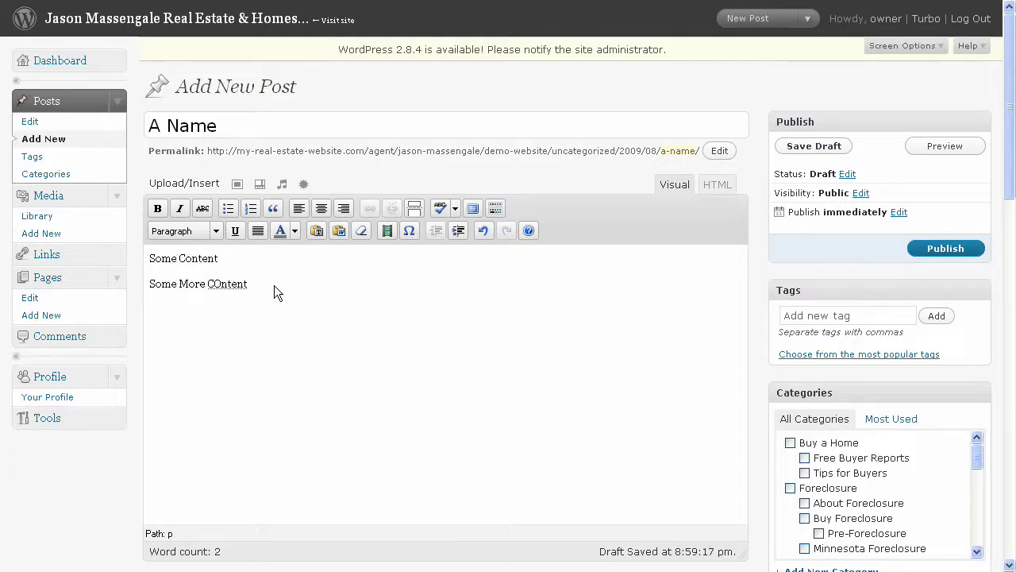
pyautogui.press('Return')
pyautogui.hotkey('ctrl', 'v')
pyautogui.hotkey('ctrl', 'v')
pyautogui.hotkey('ctrl', 'v')
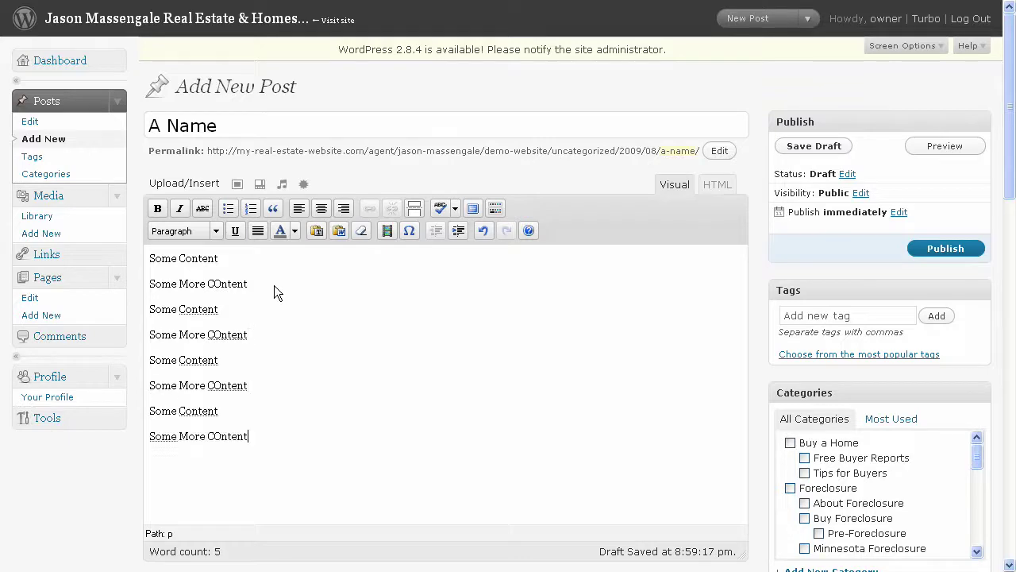
pyautogui.hotkey('ctrl', 'v')
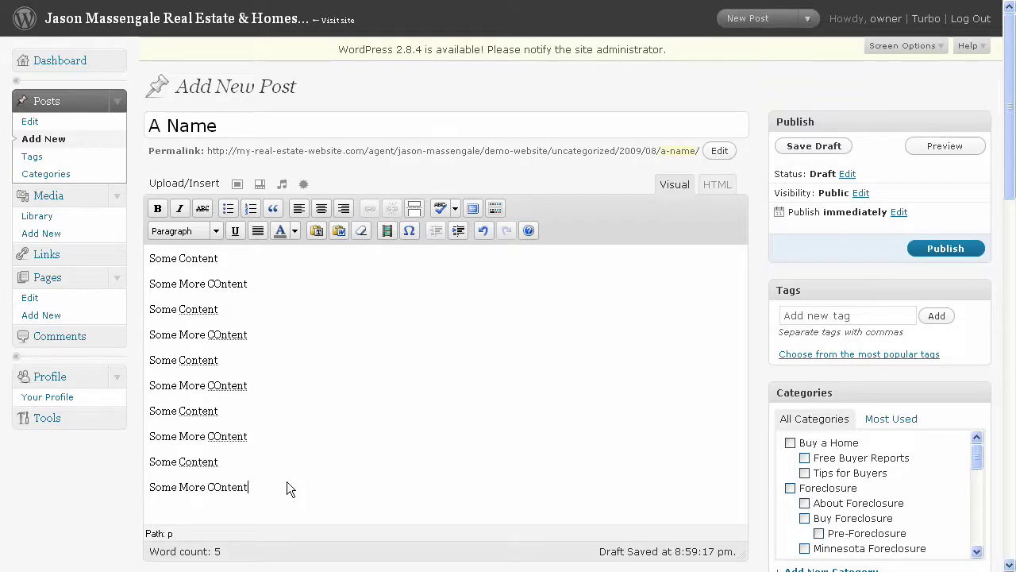
pyautogui.scroll(-4, 286, 481)
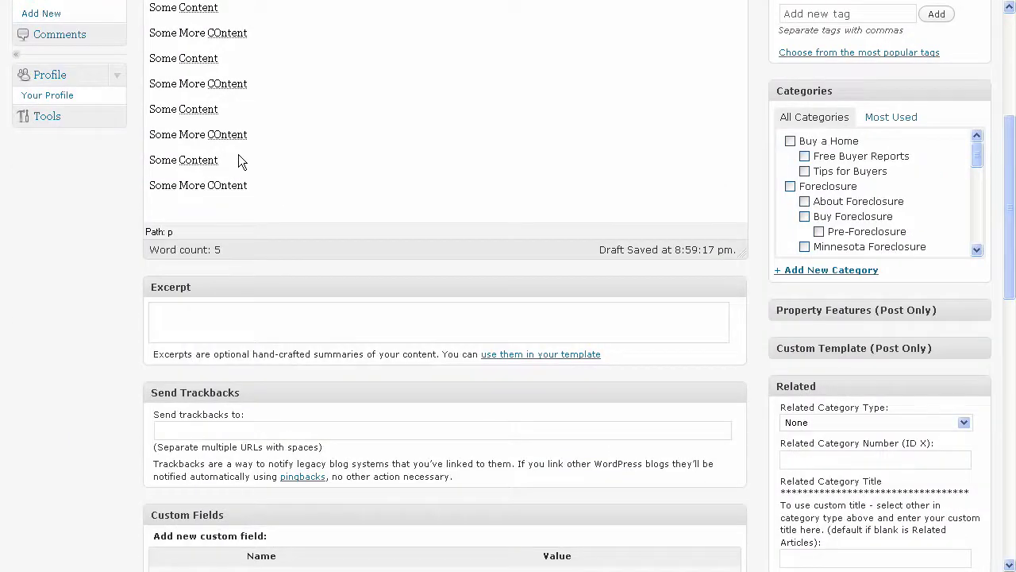
pyautogui.press('Return')
pyautogui.scroll(4, 318, 115)
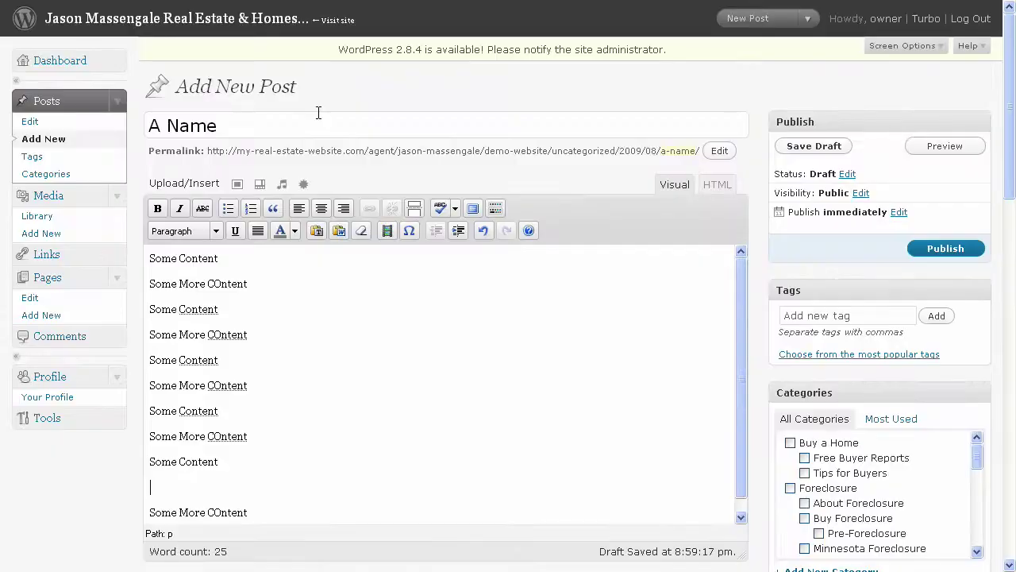
# Insert map.png from the Media Library at full size with Center alignment.
pyautogui.click(238, 185)
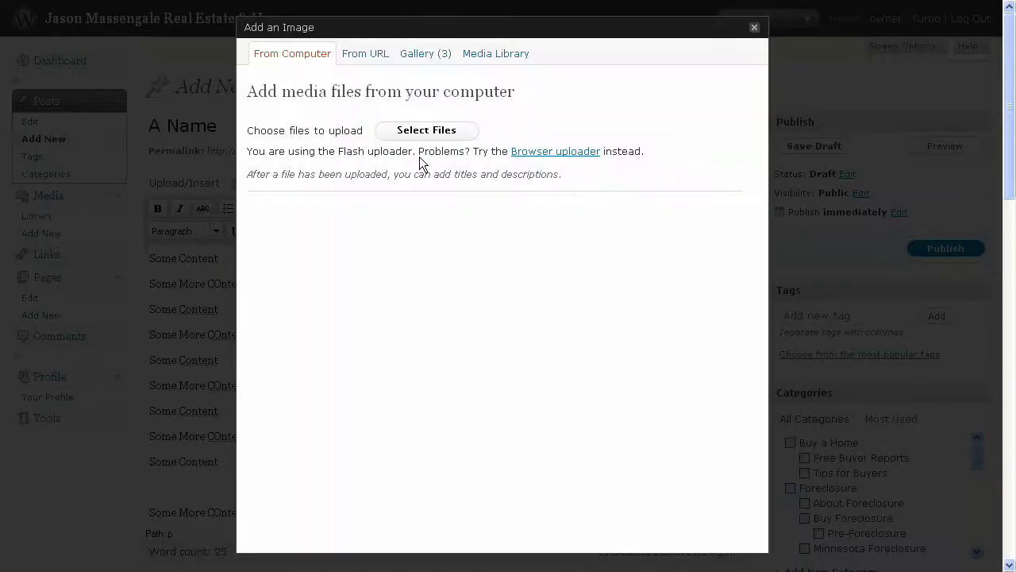
pyautogui.click(493, 52)
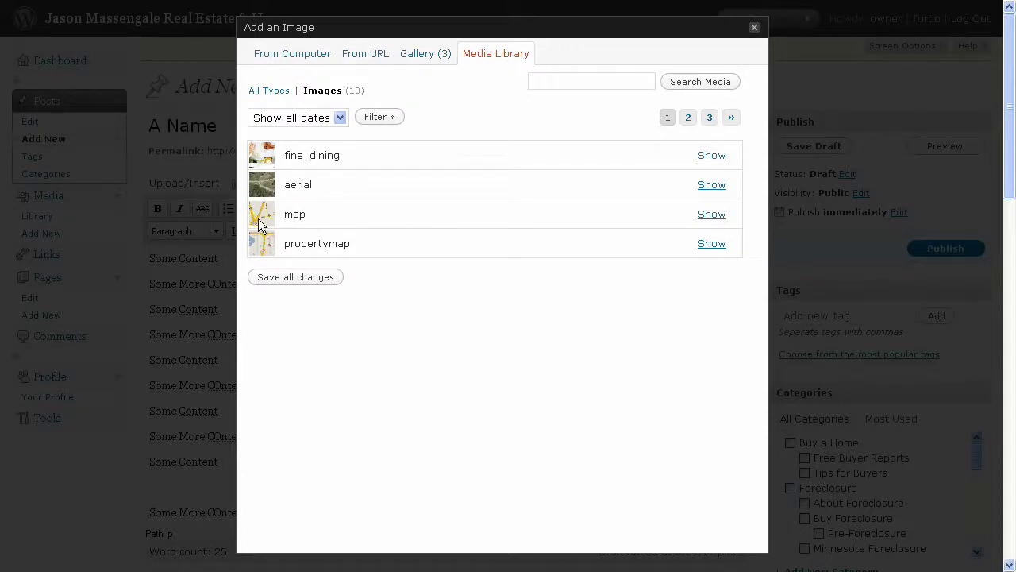
pyautogui.click(710, 214)
pyautogui.scroll(-4, 675, 235)
pyautogui.scroll(-1, 492, 305)
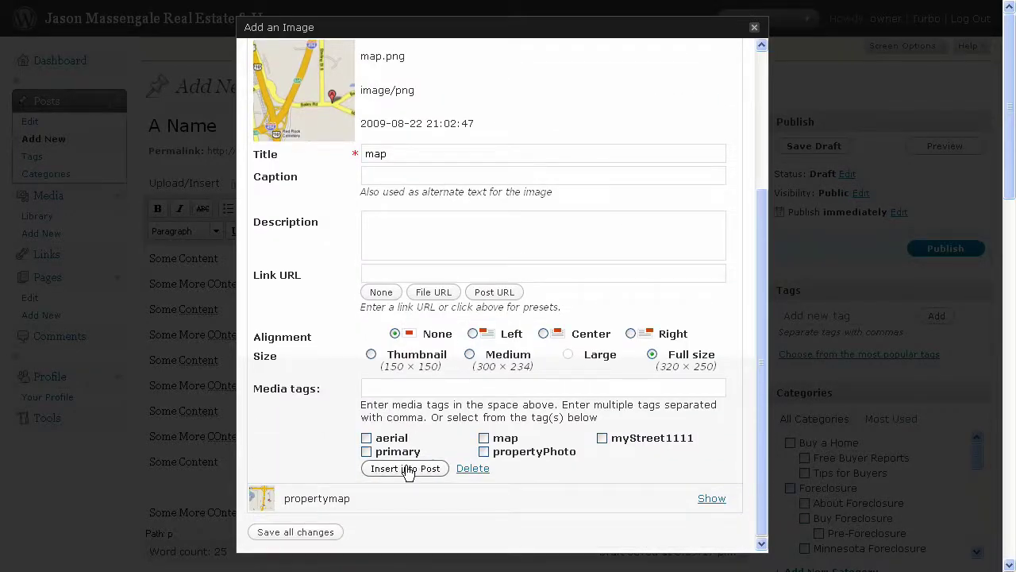
pyautogui.click(543, 335)
pyautogui.click(411, 471)
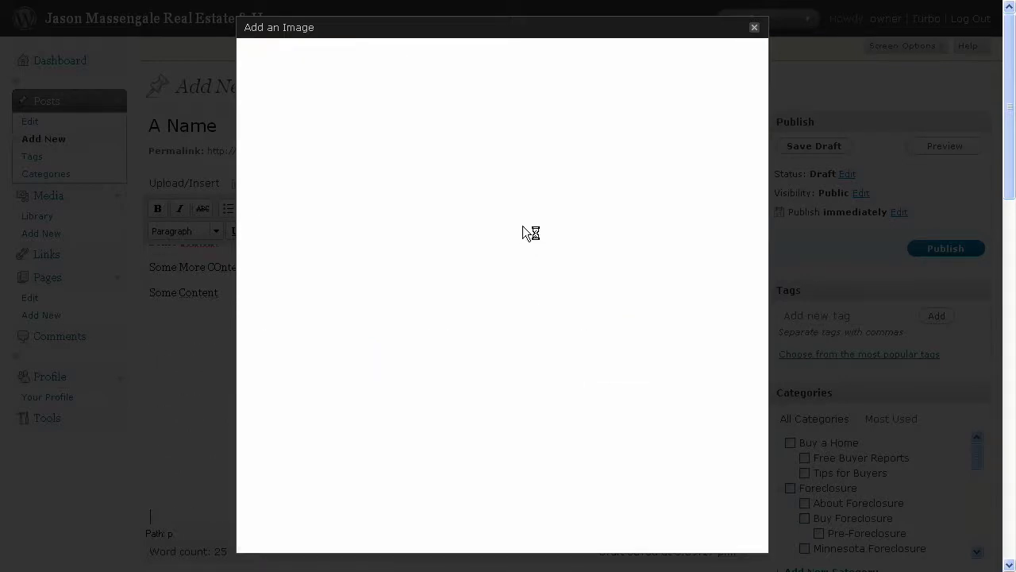
pyautogui.scroll(-1, 494, 302)
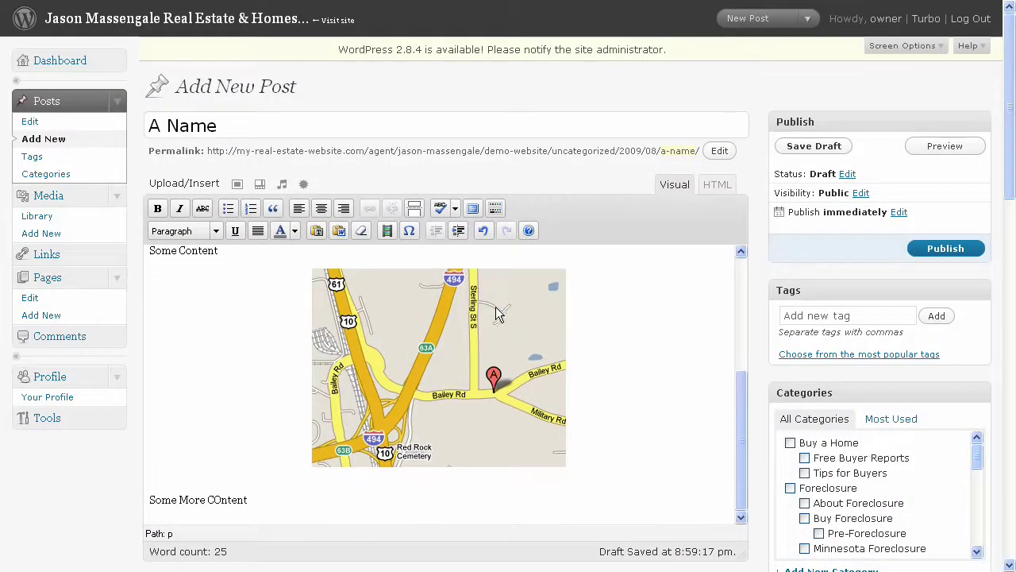
pyautogui.scroll(5, 635, 420)
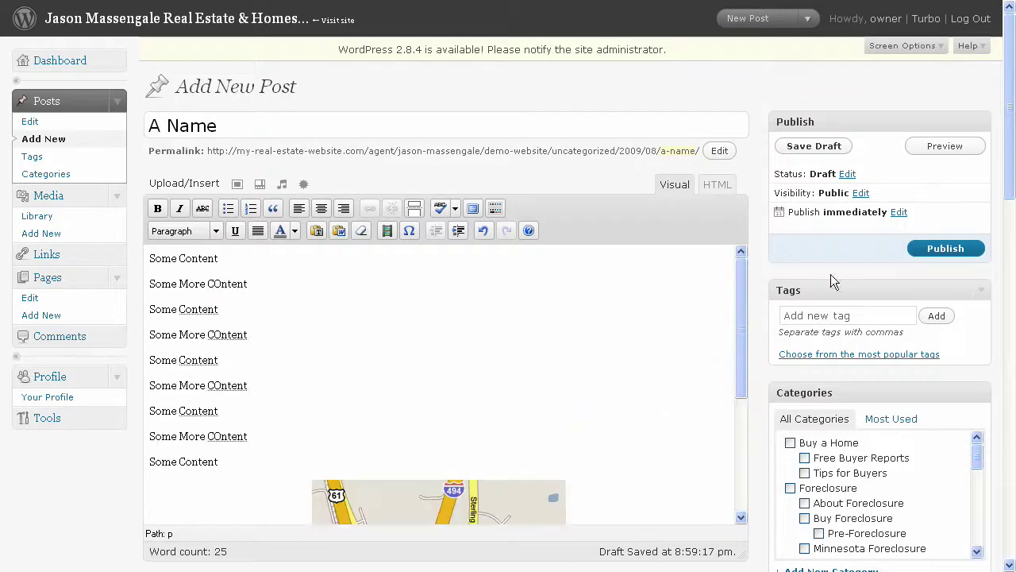
# Publish the A Name post and open the live post in a new tab.
pyautogui.click(941, 251)
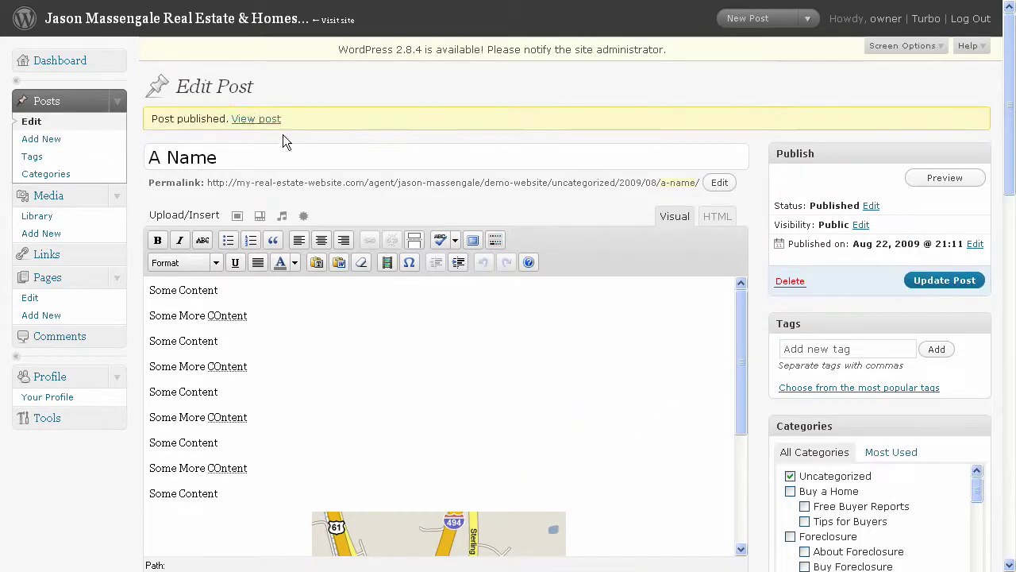
pyautogui.rightClick(257, 119)
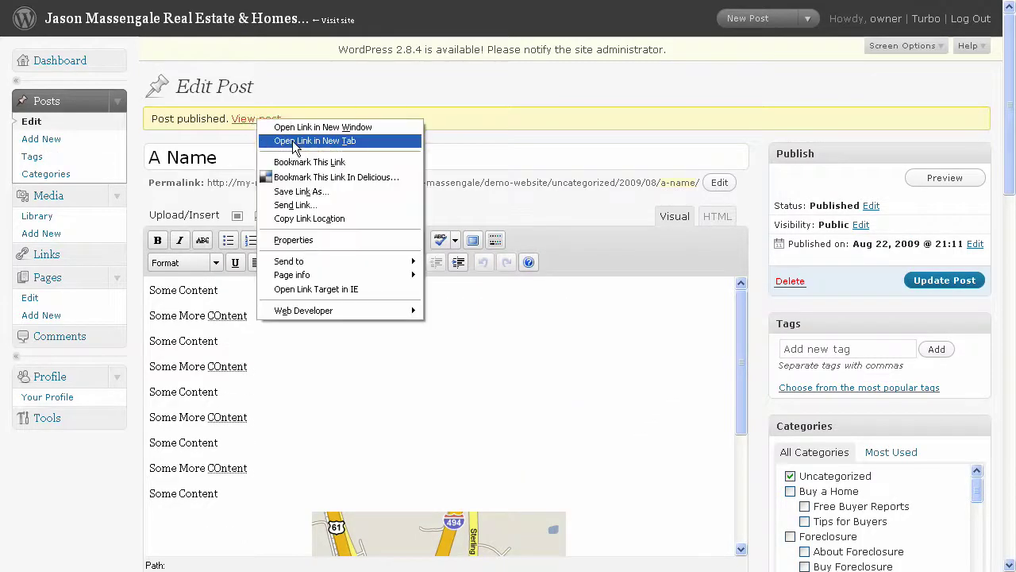
pyautogui.click(294, 140)
# Scroll through the live post to check the aerial image, text lines and centred map.
pyautogui.scroll(-1, 568, 258)
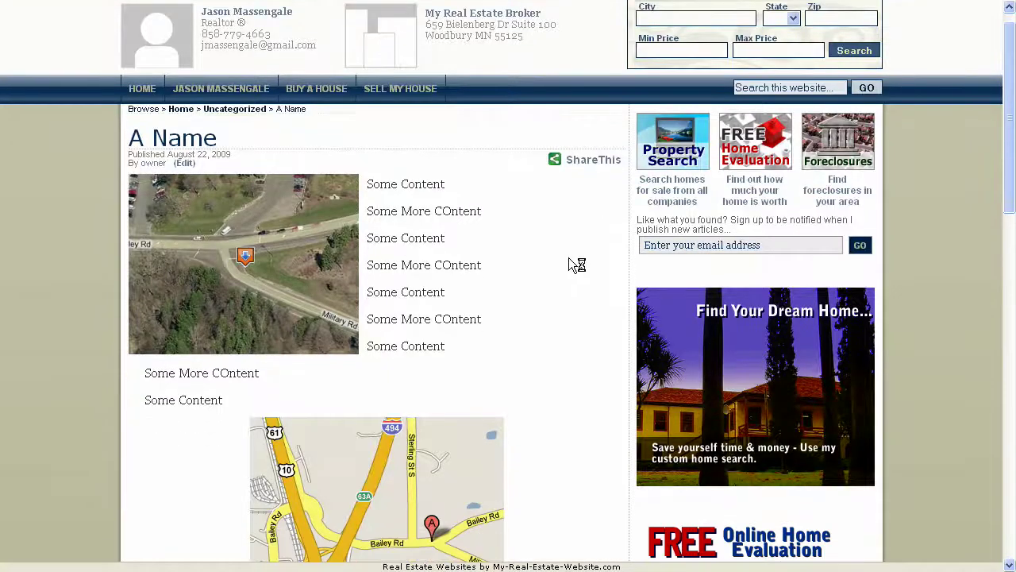
pyautogui.scroll(-2, 562, 253)
pyautogui.scroll(-6, 560, 255)
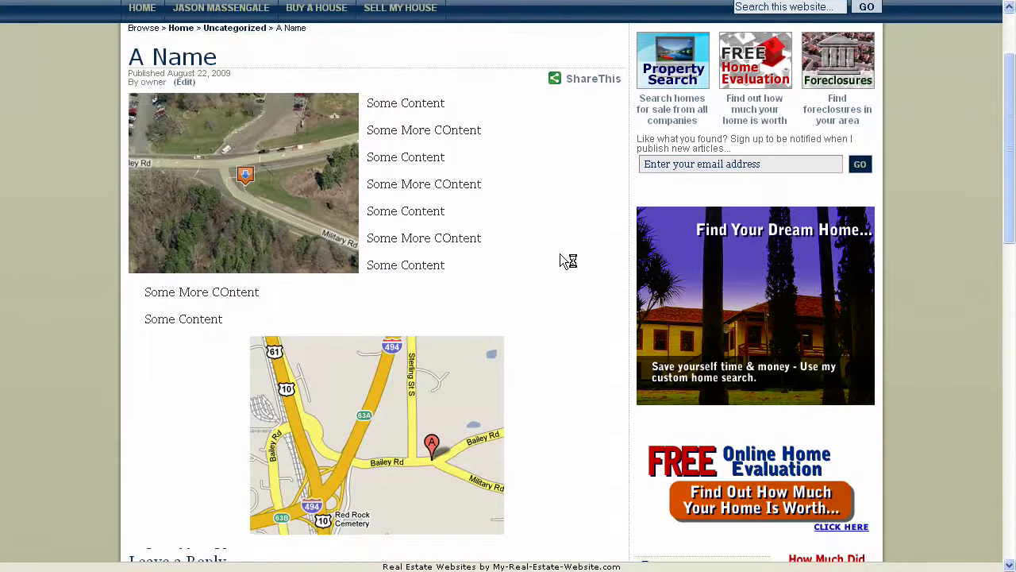
pyautogui.scroll(-1, 559, 239)
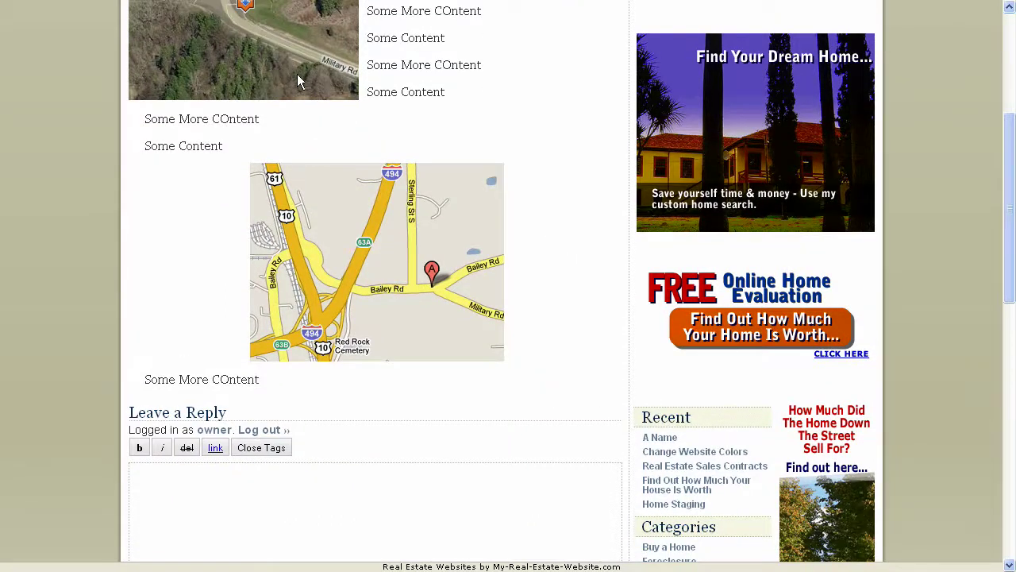
pyautogui.scroll(1, 275, 80)
pyautogui.scroll(1, 301, 91)
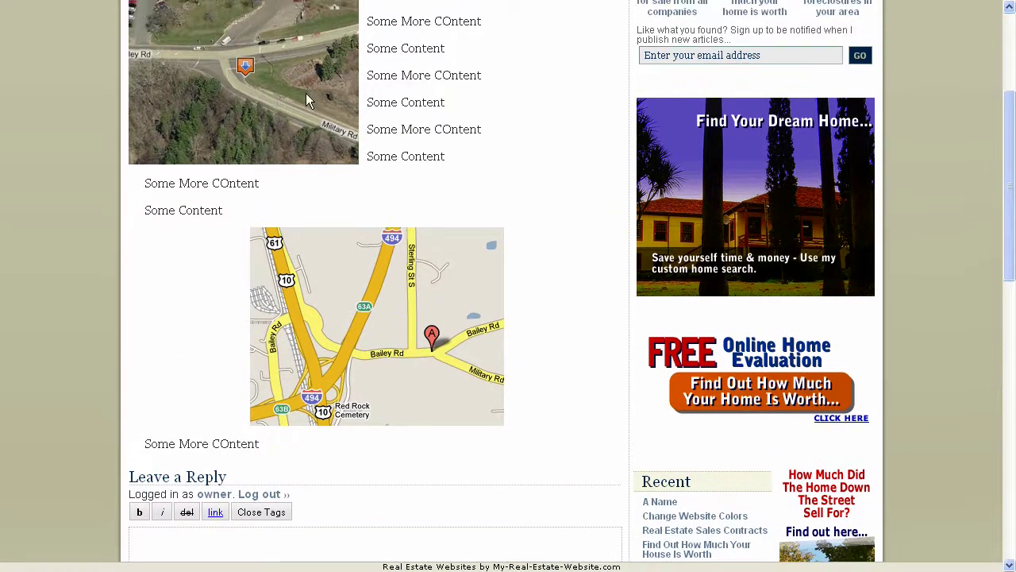
pyautogui.scroll(3, 548, 143)
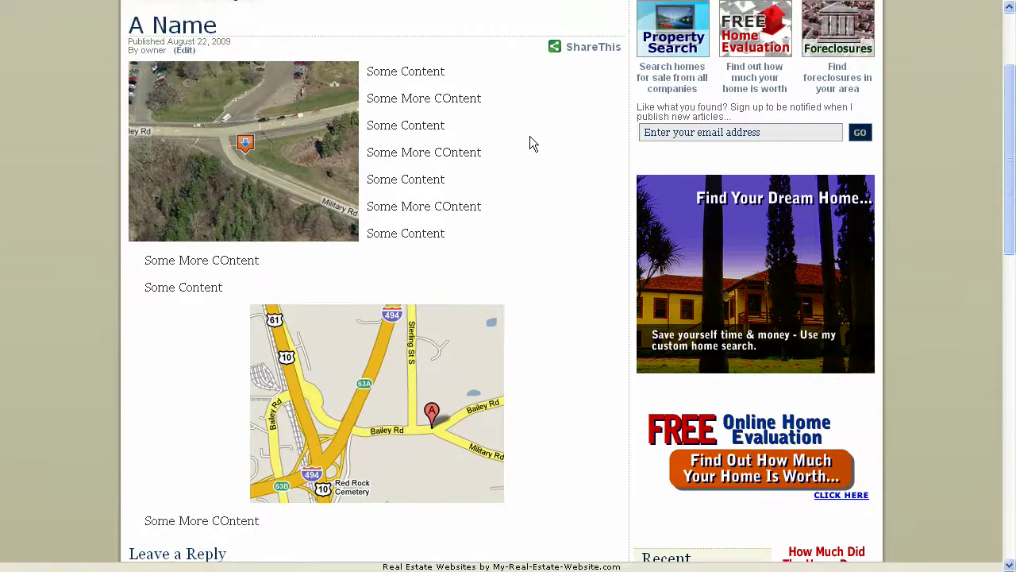
pyautogui.scroll(1, 532, 143)
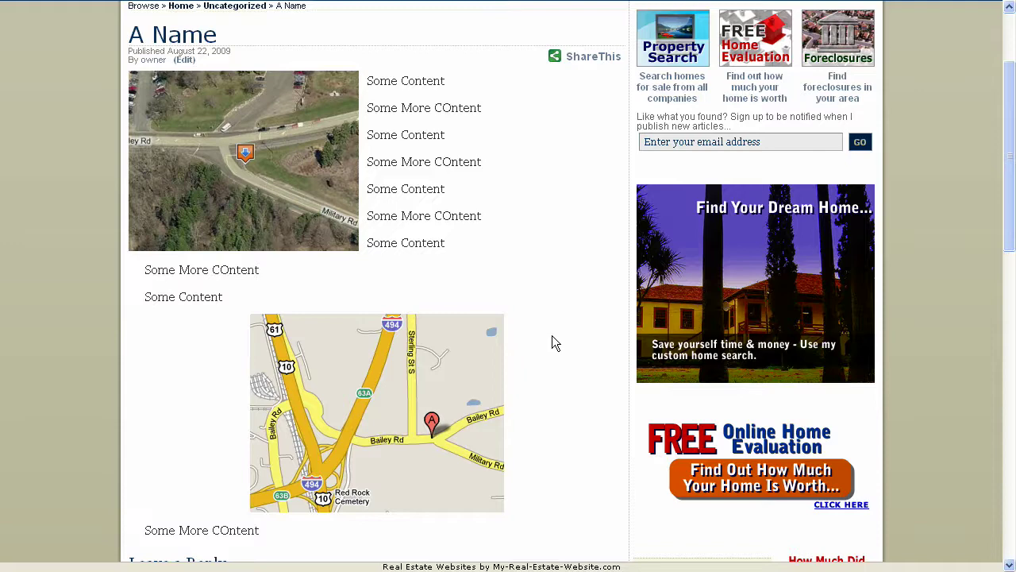
pyautogui.scroll(-7, 551, 336)
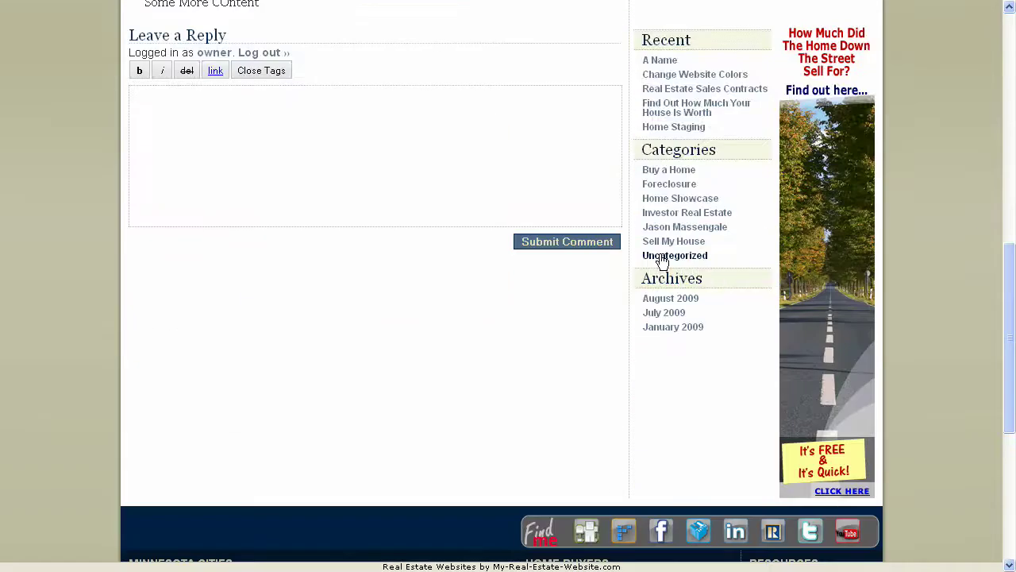
# Open the Uncategorized category archive from the sidebar's Categories list.
pyautogui.click(662, 257)
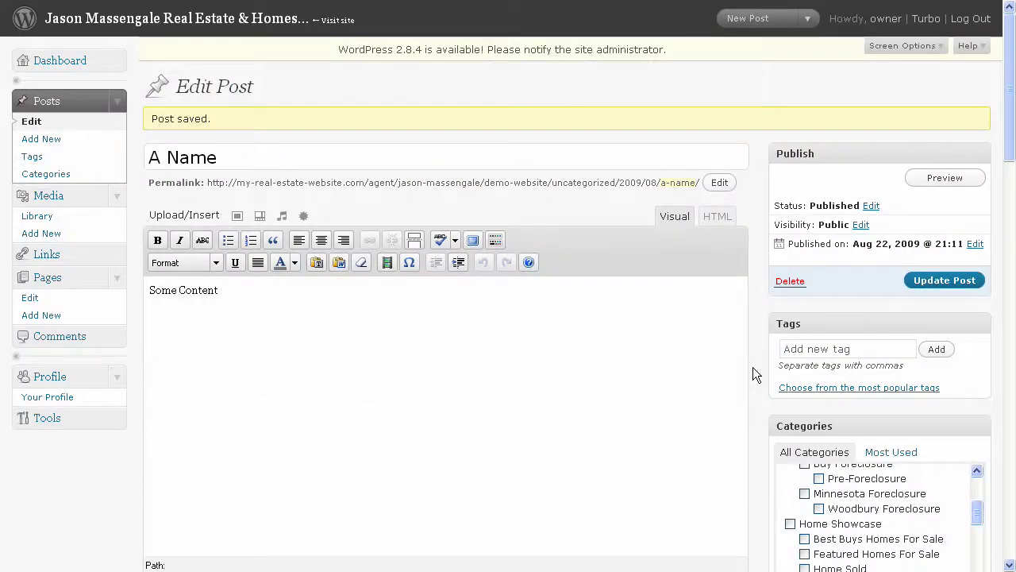
pyautogui.scroll(-7, 753, 367)
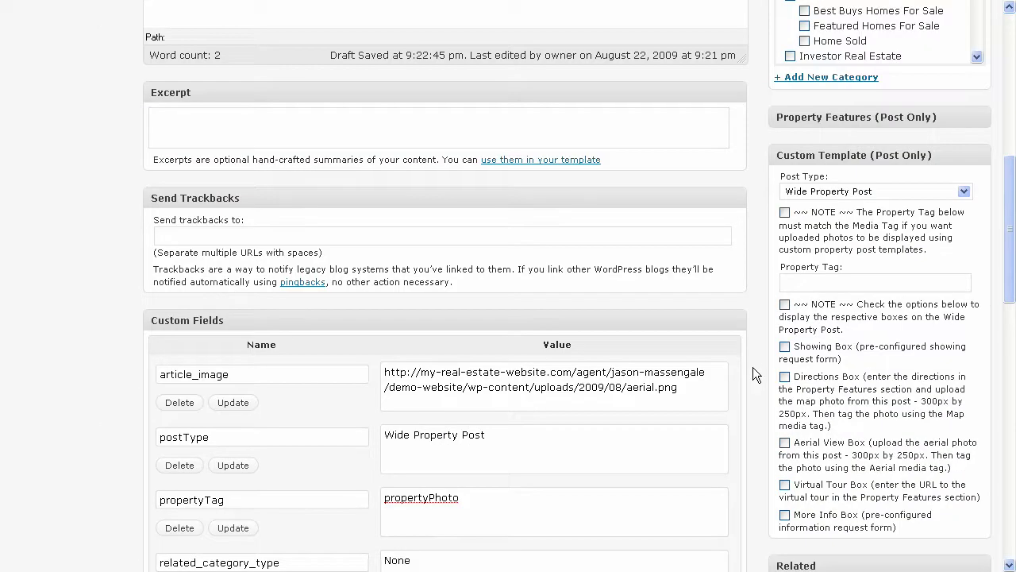
# Set Custom Template Post Type to Wide Property Post and Property Tag to propertyPhoto.
pyautogui.click(819, 194)
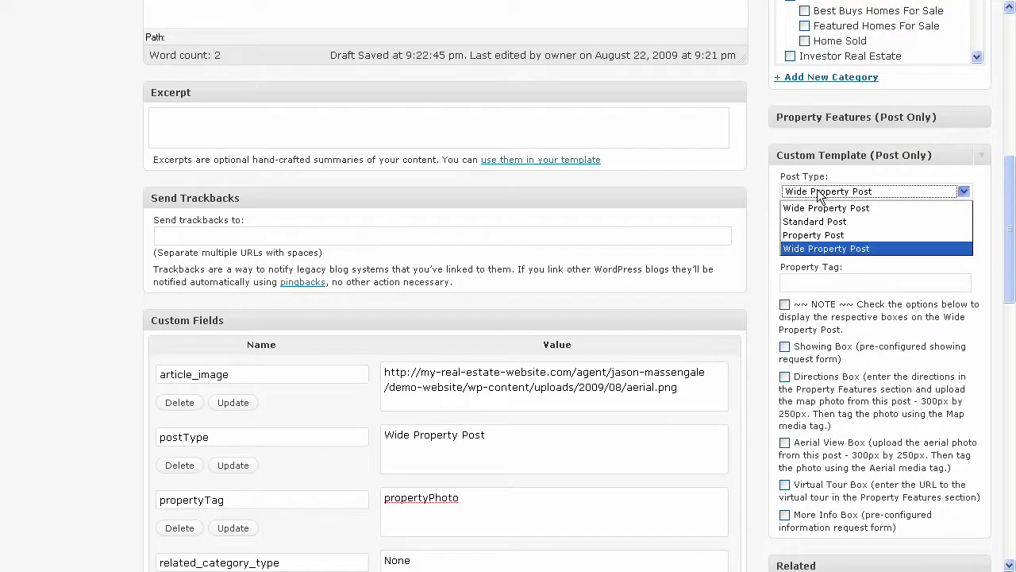
pyautogui.click(803, 248)
pyautogui.click(811, 282)
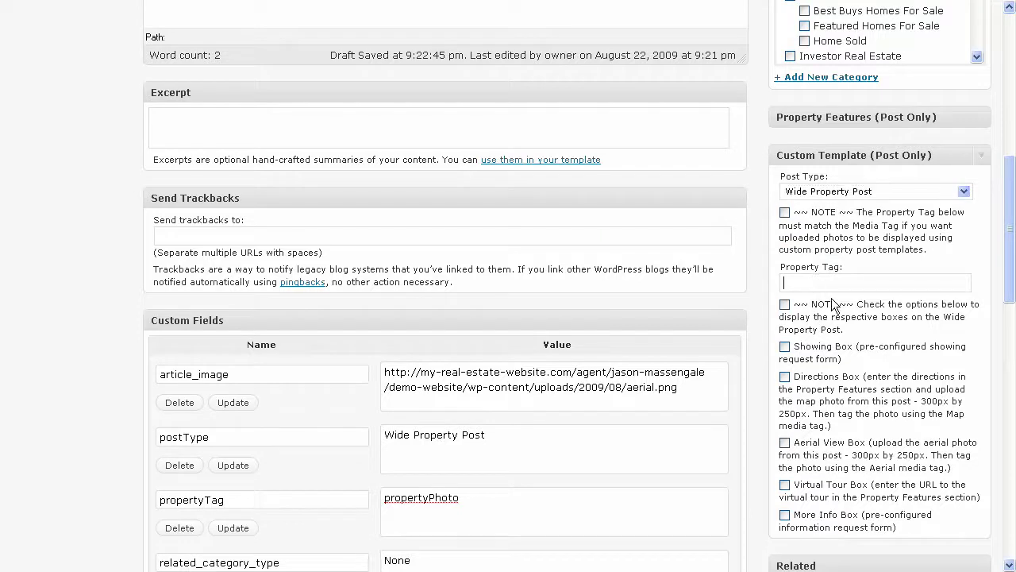
pyautogui.write('propertyPhoto')
pyautogui.click(829, 282)
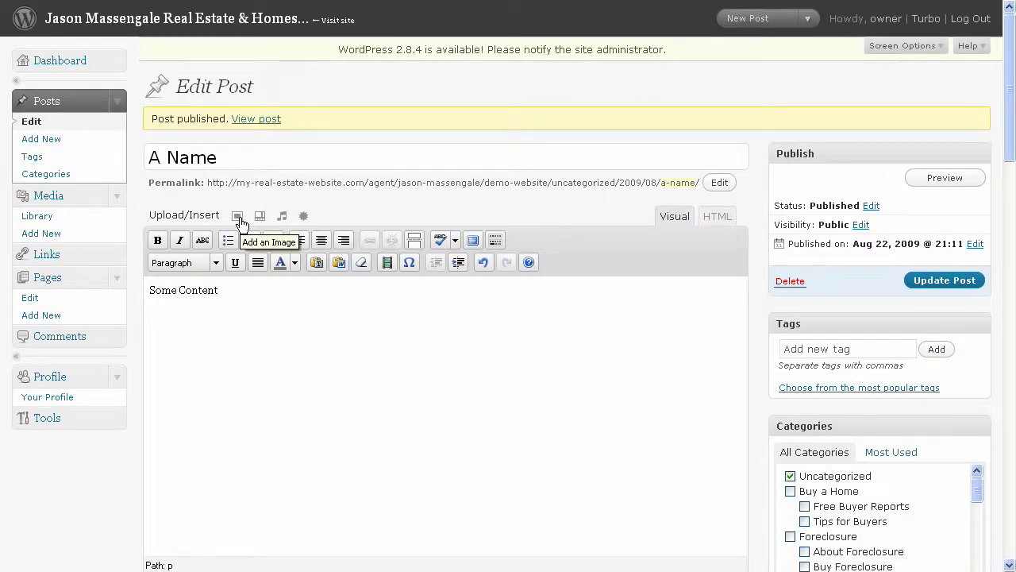
# Select all six house photos in Exporeted Photos, including Center Island Kitchen.jpg, and upload them.
pyautogui.click(240, 219)
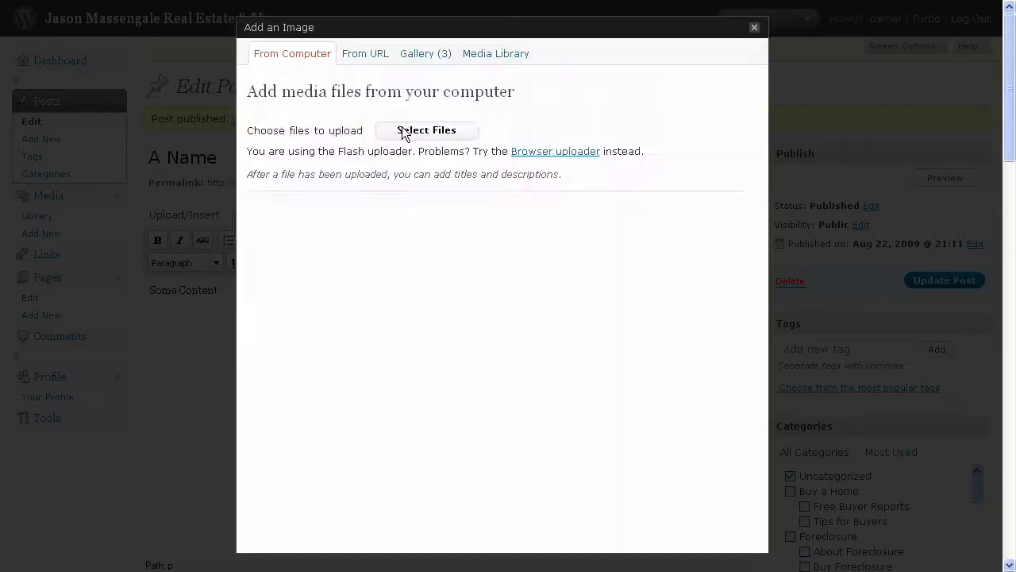
pyautogui.click(403, 131)
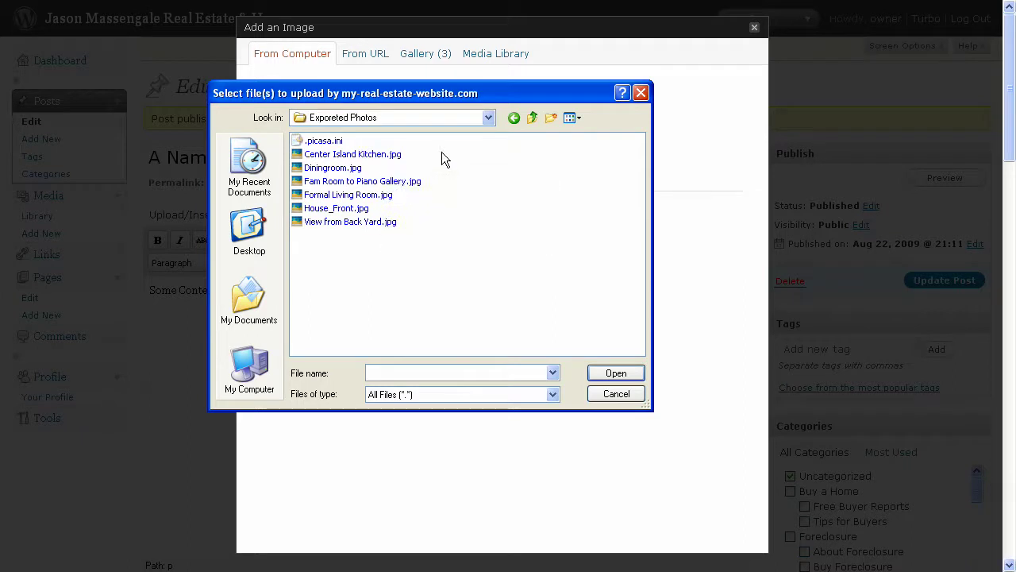
pyautogui.moveTo(441, 147); pyautogui.dragTo(349, 242)
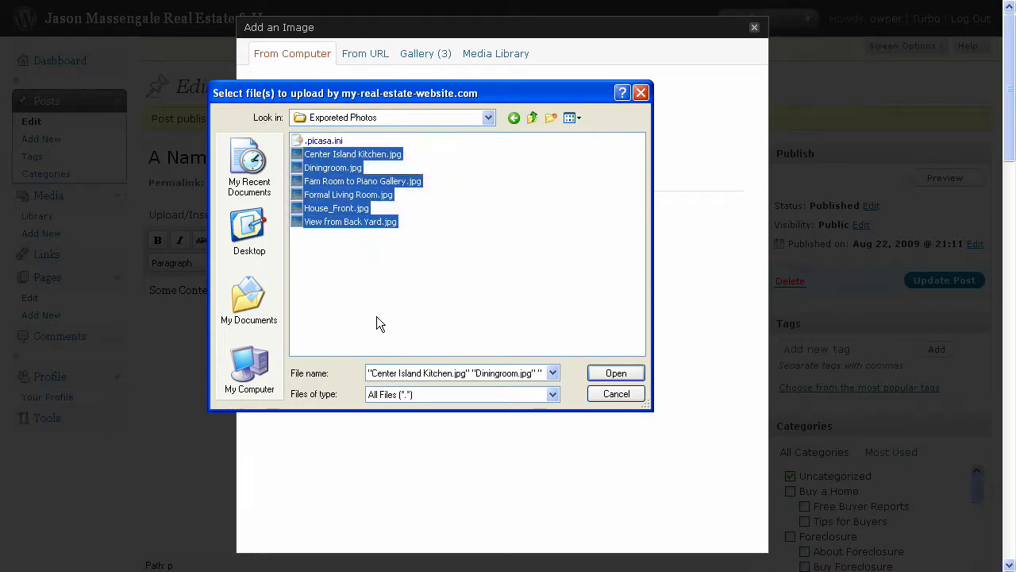
pyautogui.click(349, 229)
pyautogui.click(351, 221)
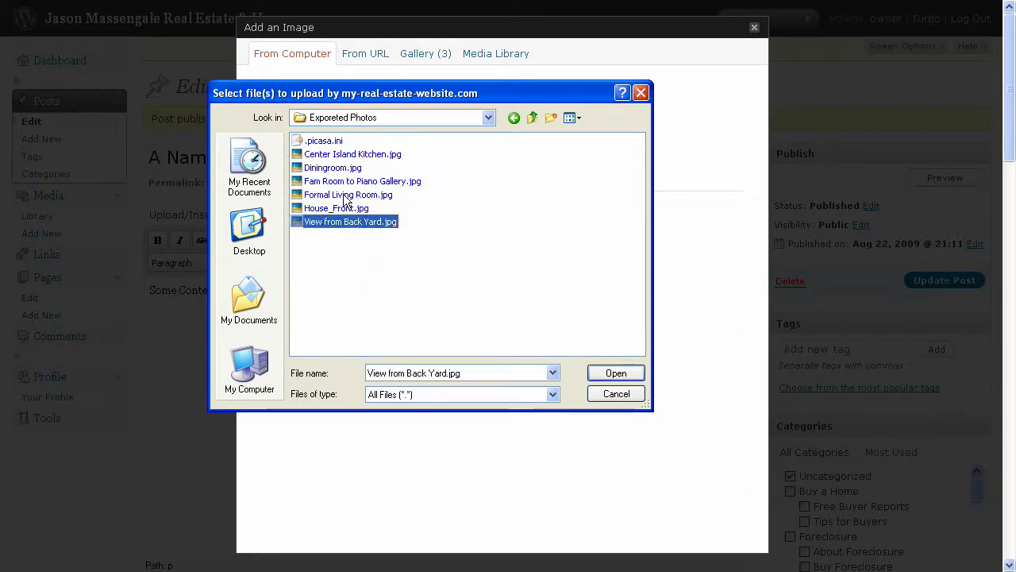
pyautogui.keyDown('ctrl'); pyautogui.click(350, 194); pyautogui.keyUp('ctrl')
pyautogui.keyDown('ctrl'); pyautogui.click(347, 182); pyautogui.keyUp('ctrl')
pyautogui.keyDown('ctrl'); pyautogui.click(353, 154); pyautogui.keyUp('ctrl')
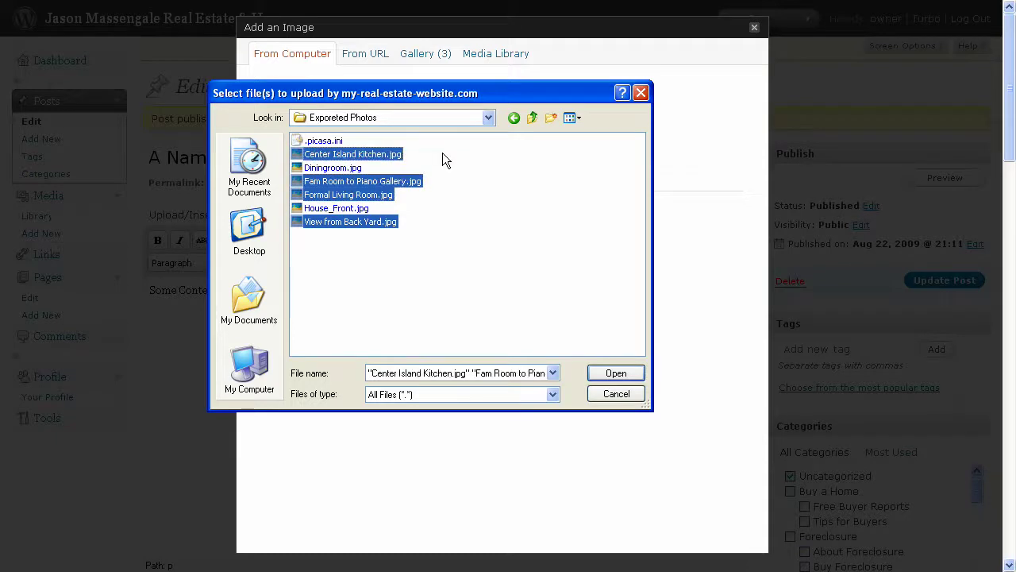
pyautogui.moveTo(445, 155); pyautogui.dragTo(328, 237)
pyautogui.click(596, 371)
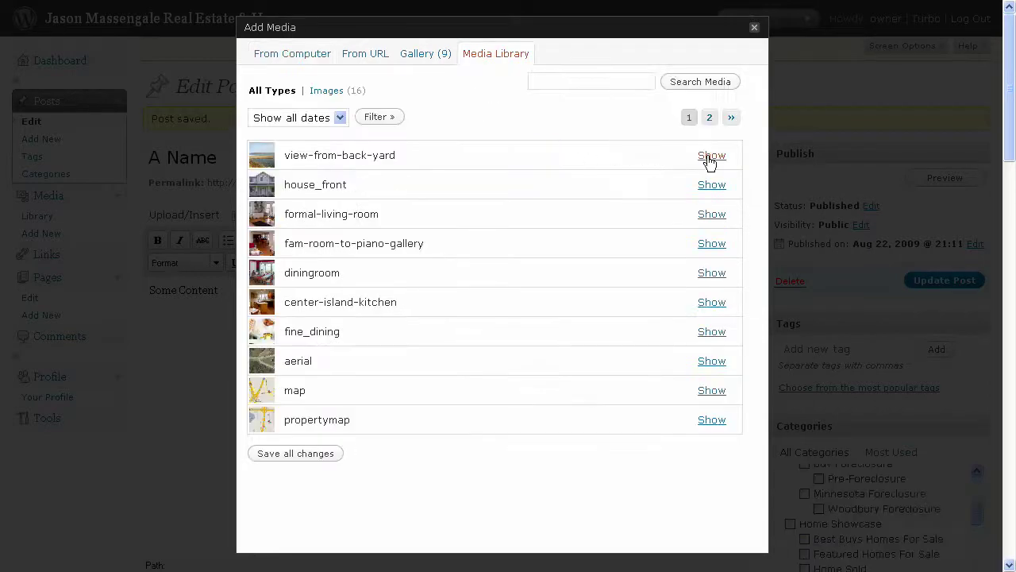
# Tick the primary media tag on house_front, save all photo details, and close the media window.
pyautogui.click(712, 156)
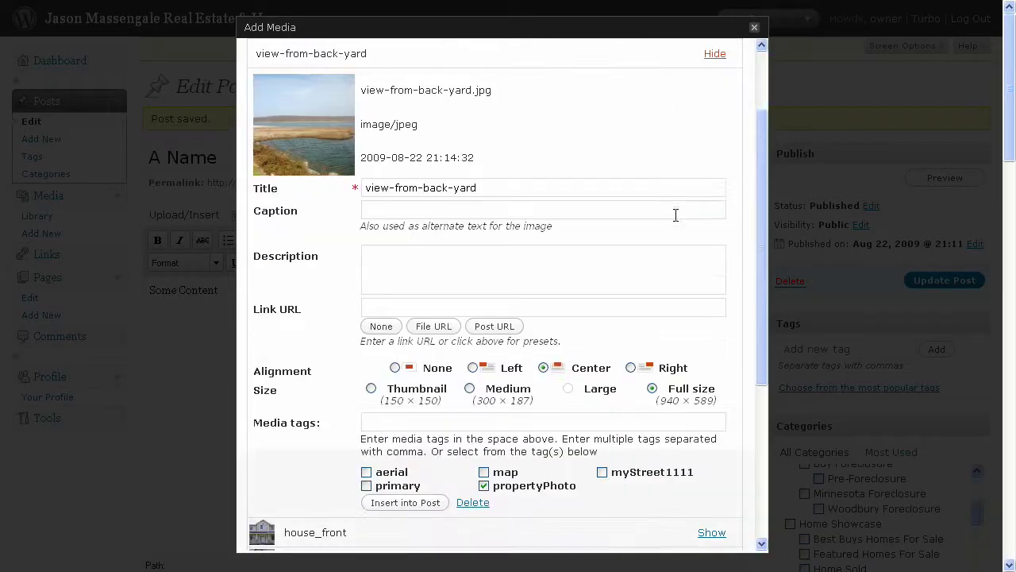
pyautogui.scroll(-2, 619, 331)
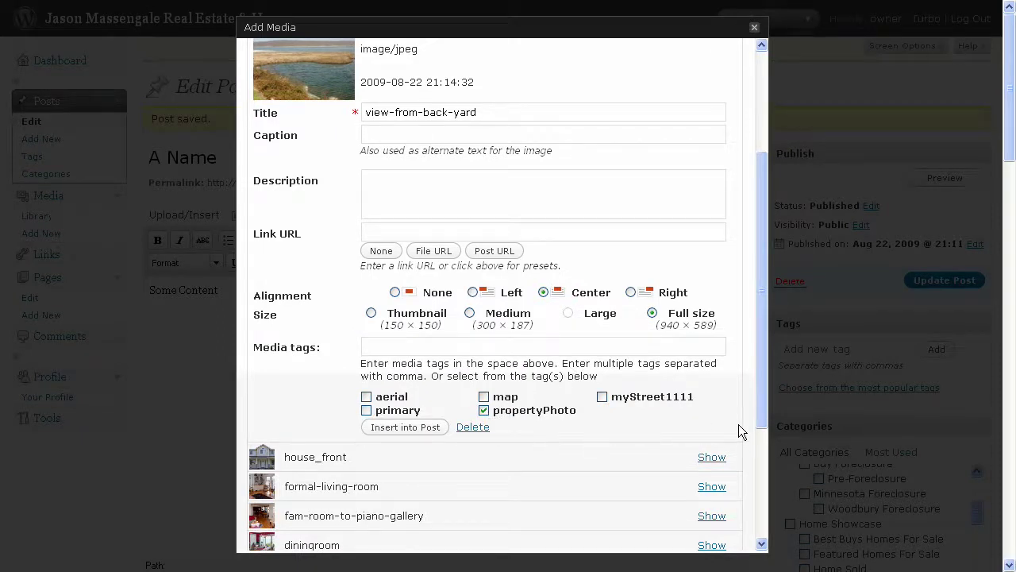
pyautogui.moveTo(761, 391); pyautogui.dragTo(763, 458)
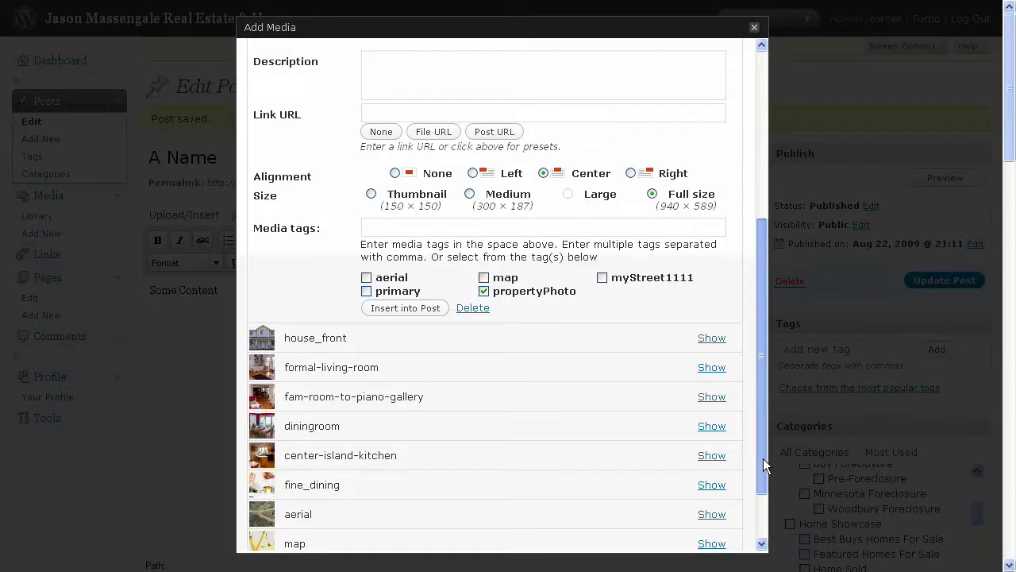
pyautogui.click(712, 338)
pyautogui.scroll(-5, 696, 337)
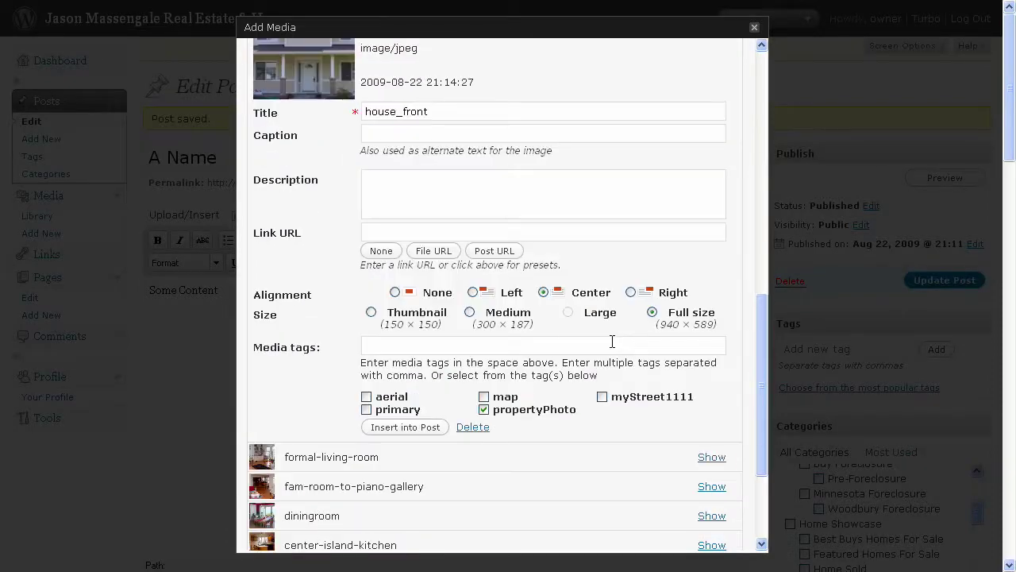
pyautogui.scroll(-4, 612, 341)
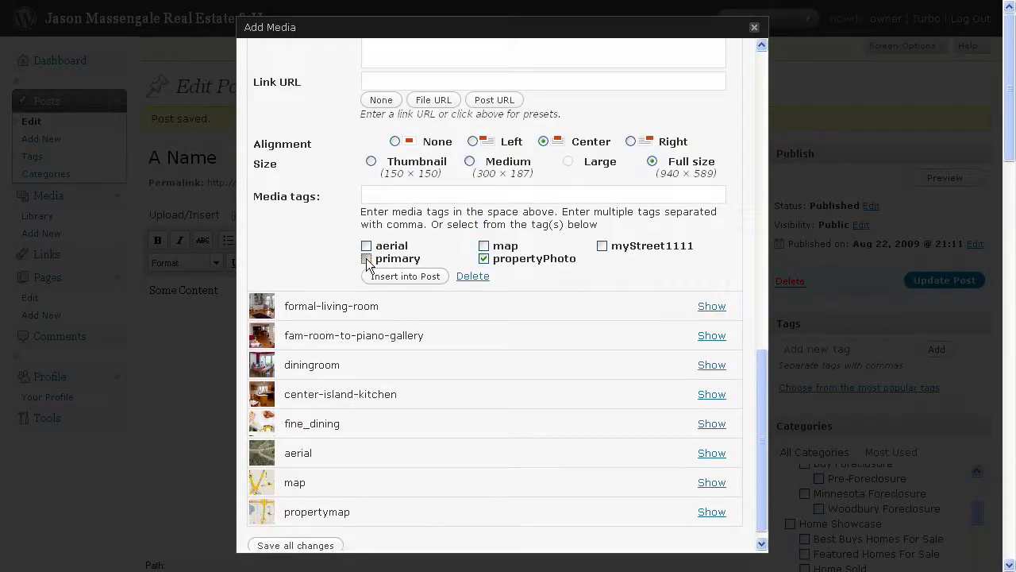
pyautogui.click(366, 258)
pyautogui.scroll(4, 354, 264)
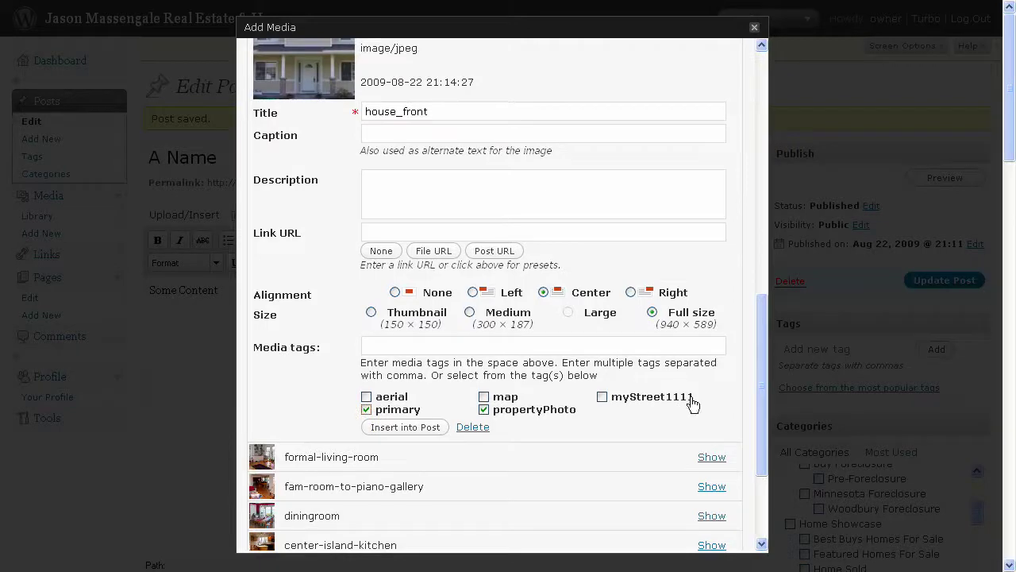
pyautogui.scroll(-4, 691, 401)
pyautogui.click(286, 532)
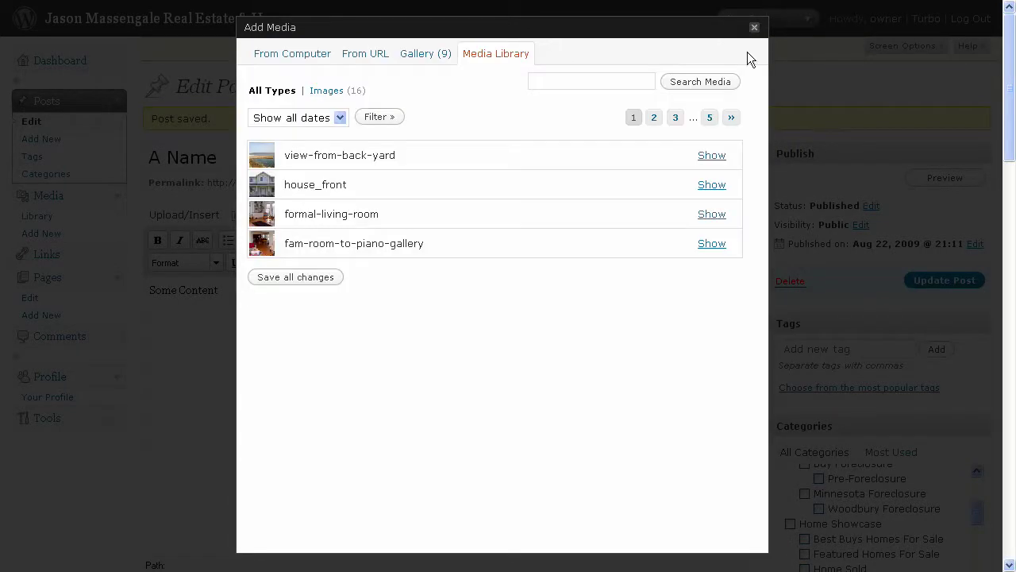
pyautogui.click(754, 27)
# Update the property post 'A Name' to save the changes.
pyautogui.click(942, 281)
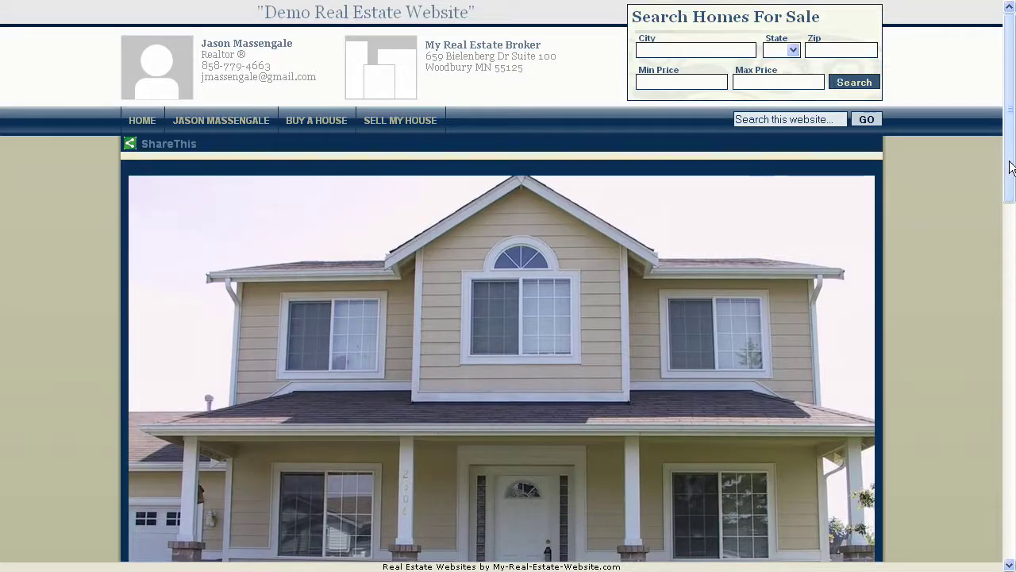
pyautogui.scroll(-3, 1008, 190)
pyautogui.scroll(3, 1008, 193)
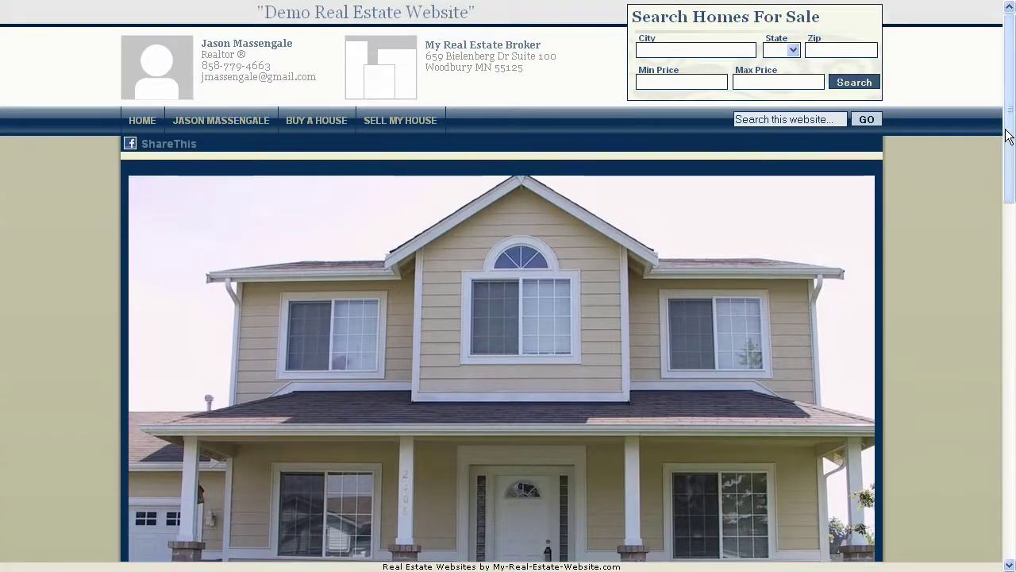
# Review the live page's large house photo and thumbnail gallery, then return to the presentation slides.
pyautogui.moveTo(1010, 191); pyautogui.dragTo(1010, 482)
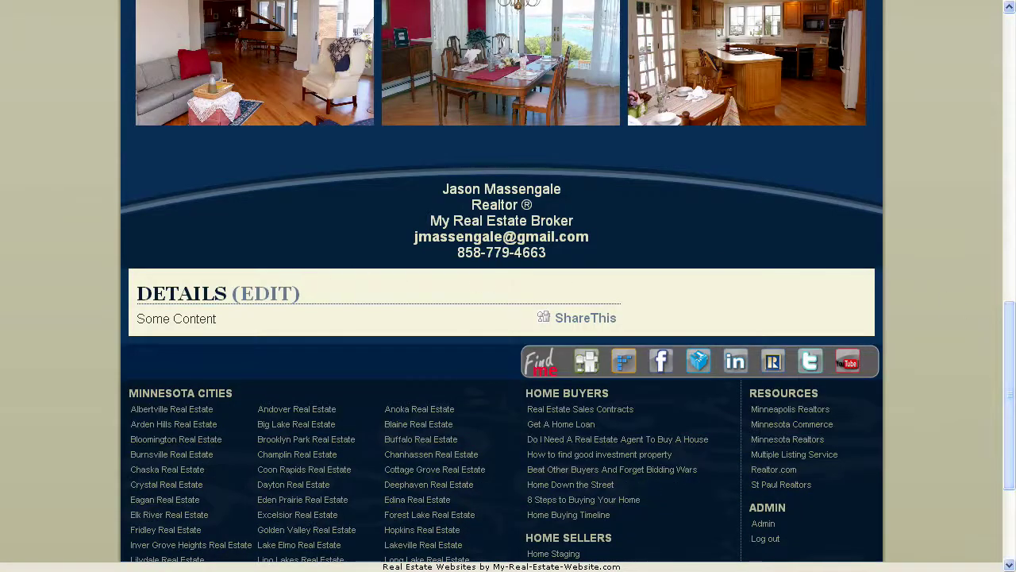
pyautogui.moveTo(998, 311); pyautogui.dragTo(997, 310)
pyautogui.scroll(6, 998, 310)
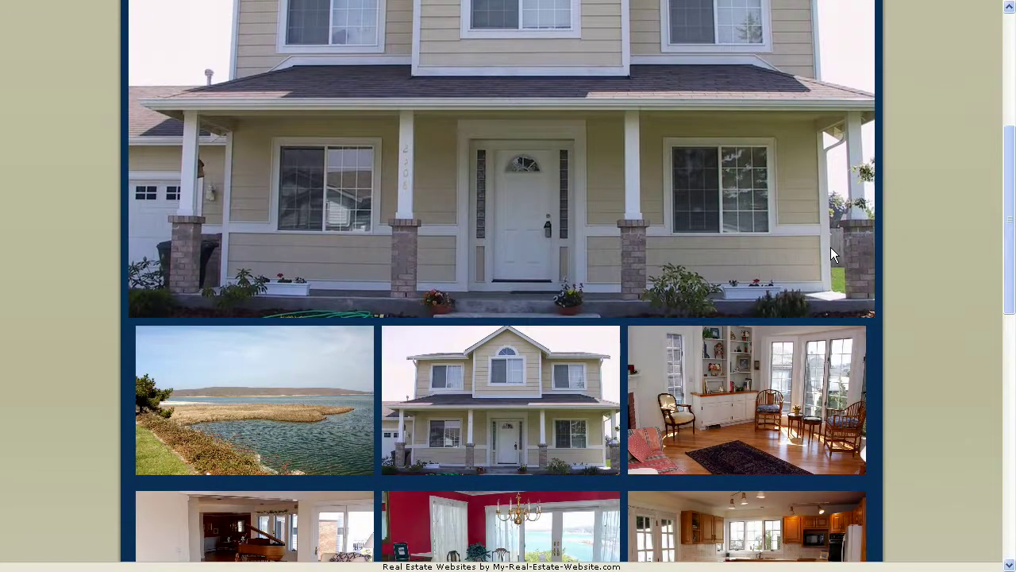
pyautogui.hotkey('ctrl', 'Tab')
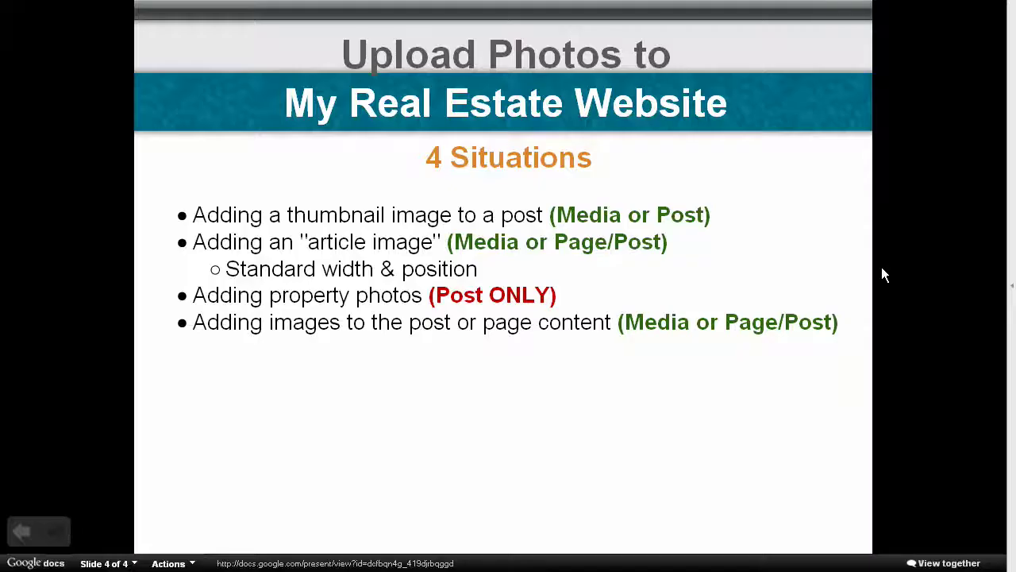